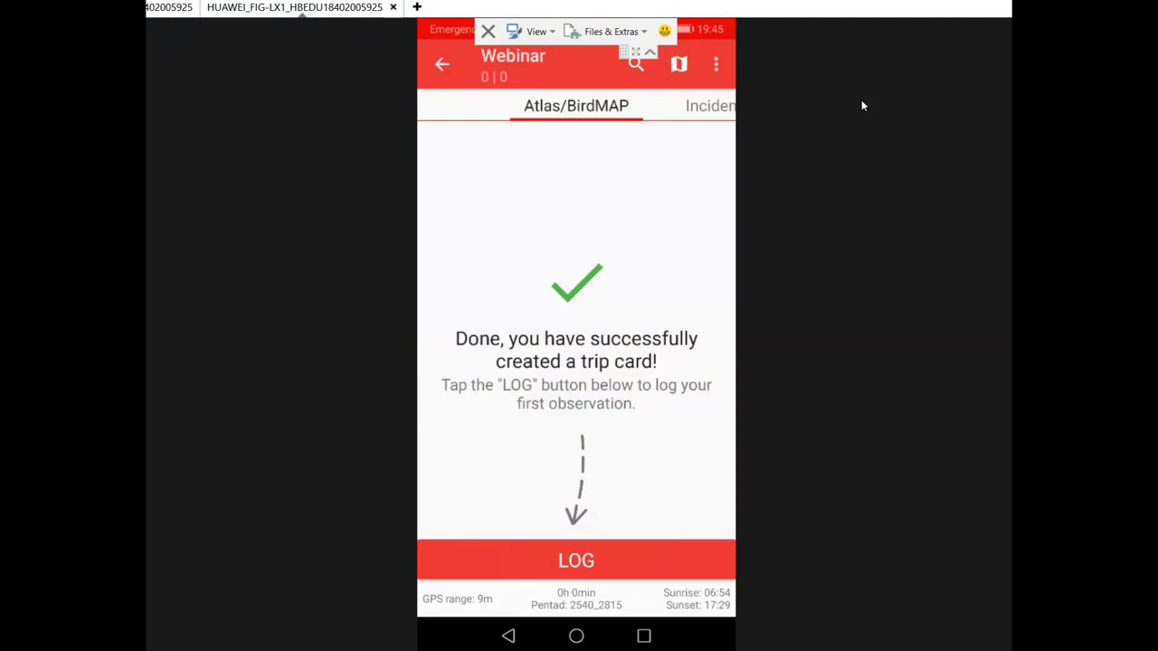
# Step: View the trip card's map, and open the species list for logging with the Southern Africa (SnA) region
pyautogui.click(662, 62)
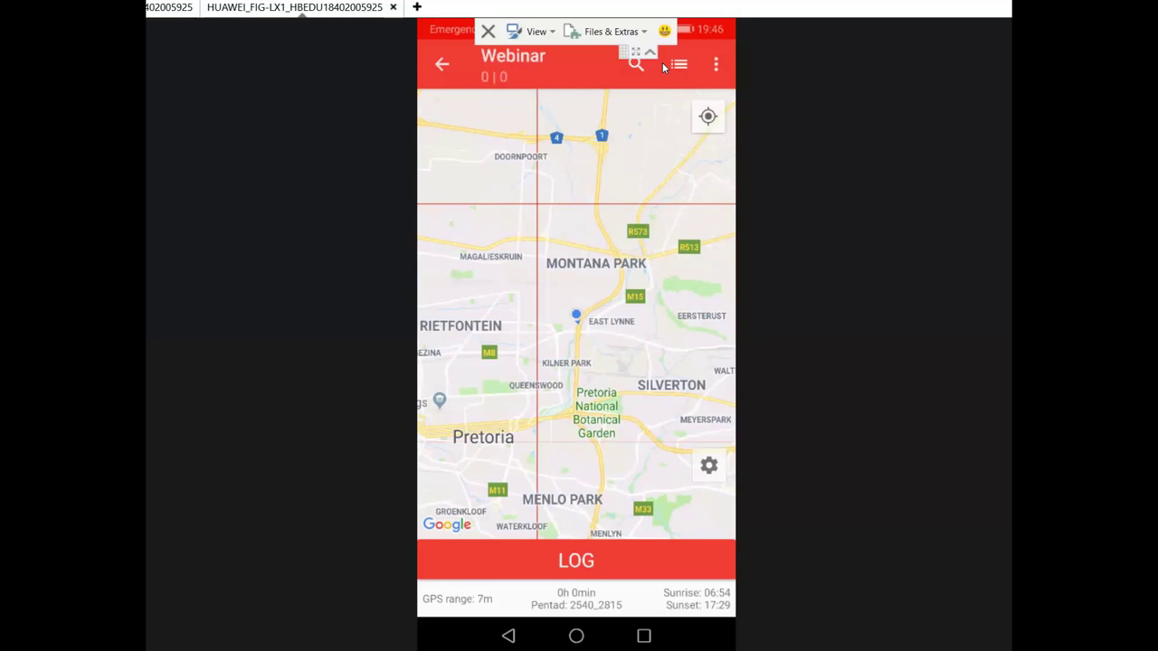
pyautogui.click(663, 67)
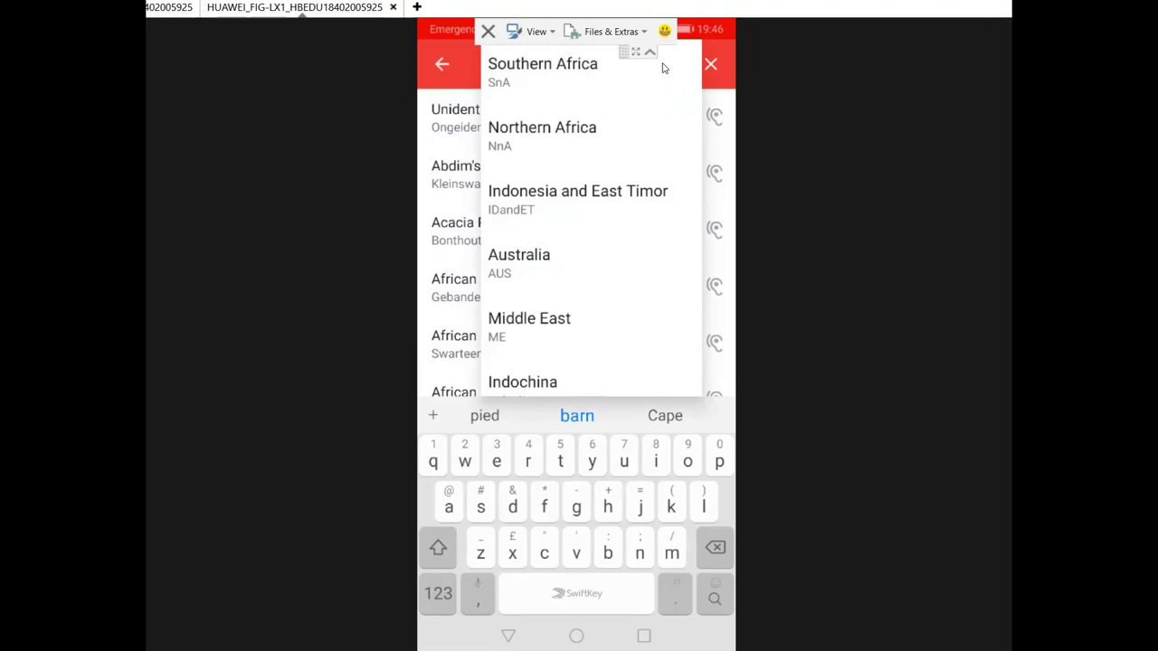
pyautogui.click(662, 68)
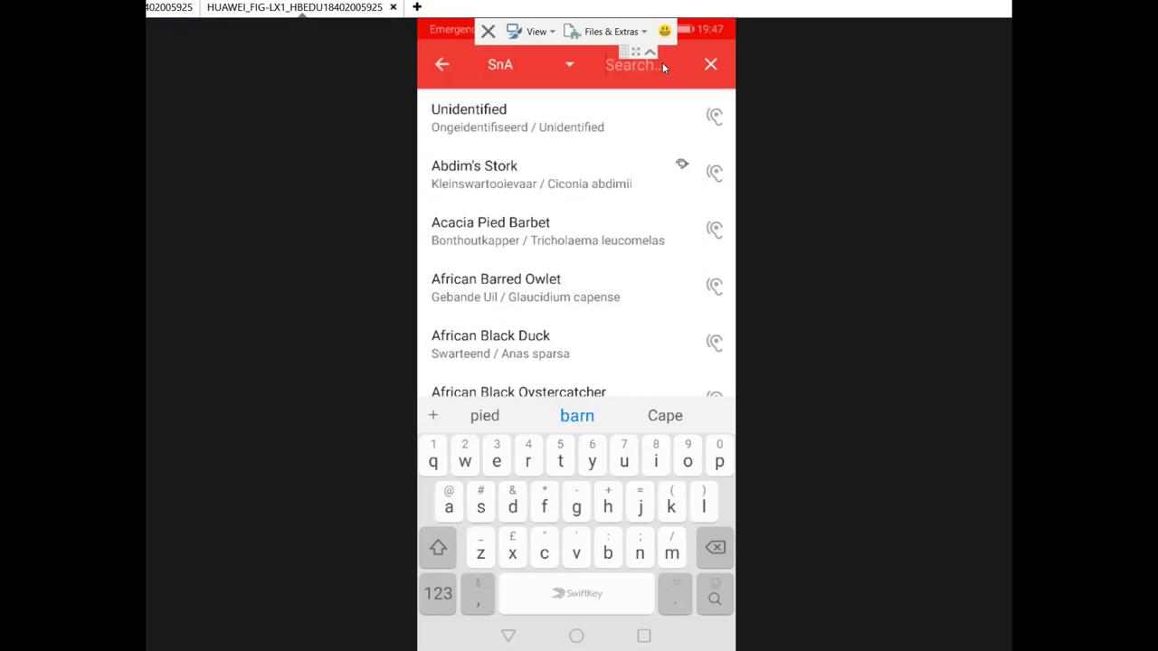
# Step: Search the species list for "away", and clear the search text
pyautogui.write('away')
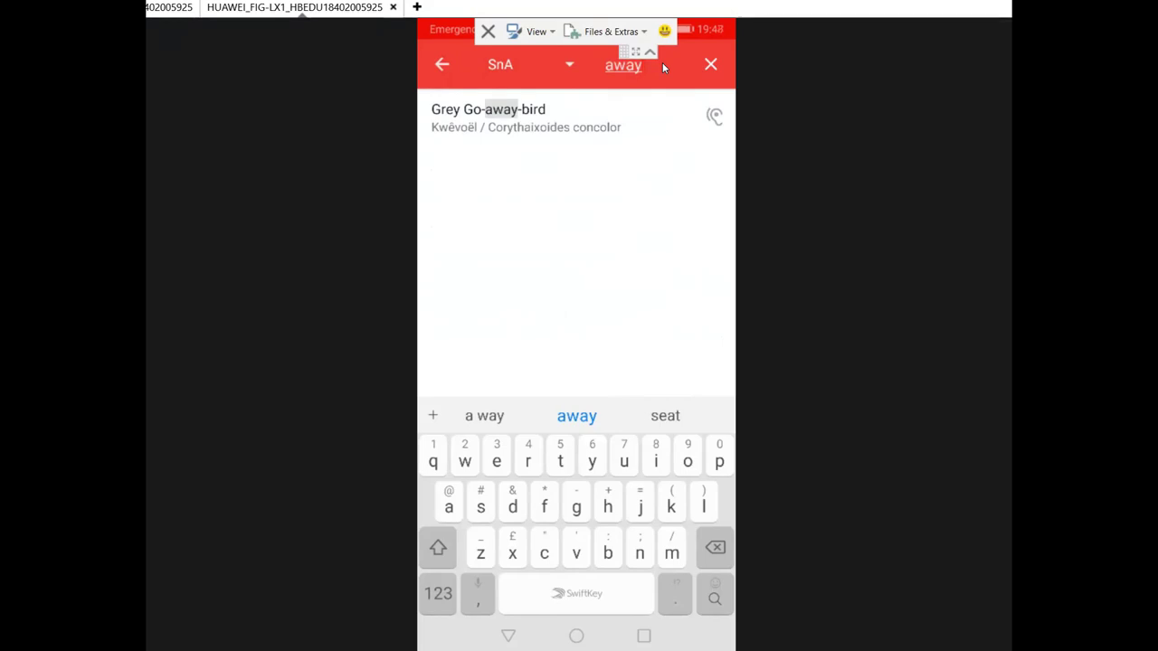
pyautogui.press('BackSpace')
pyautogui.press('BackSpace')
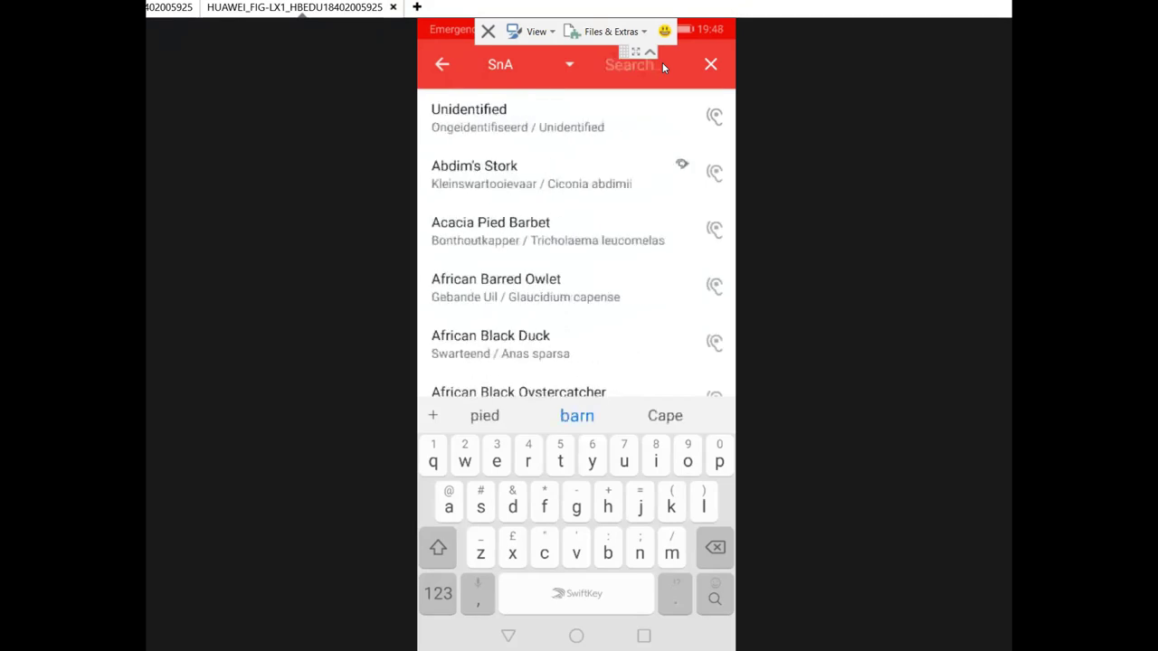
# Step: Search the species list for "fair", and clear the search text
pyautogui.write('fa')
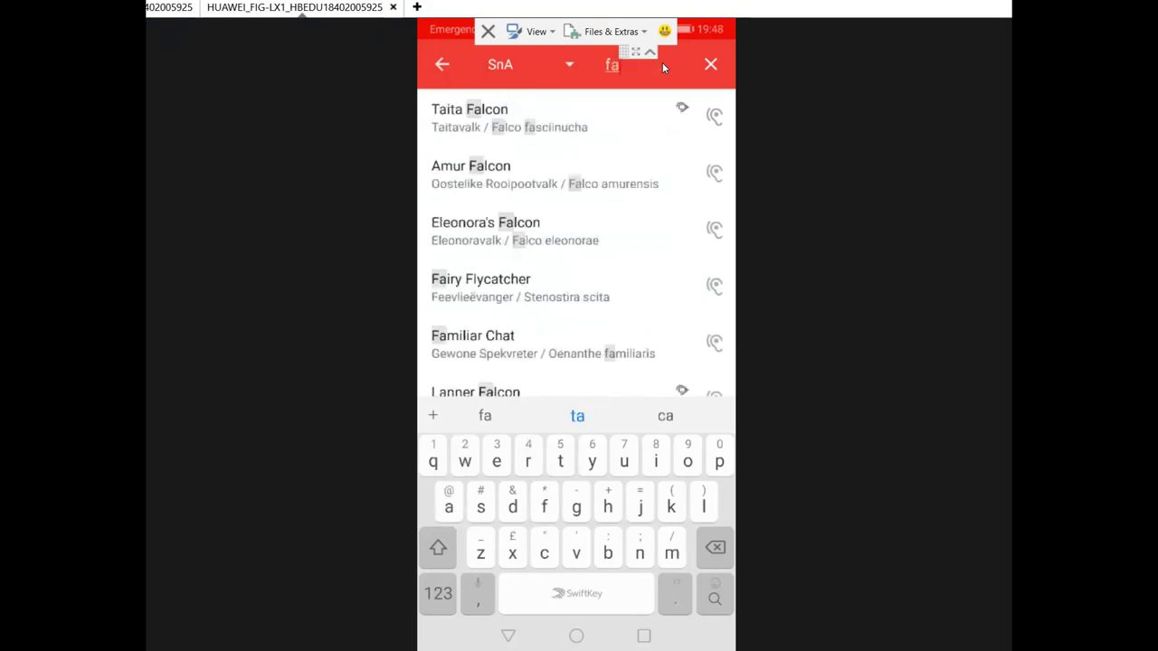
pyautogui.write('ir')
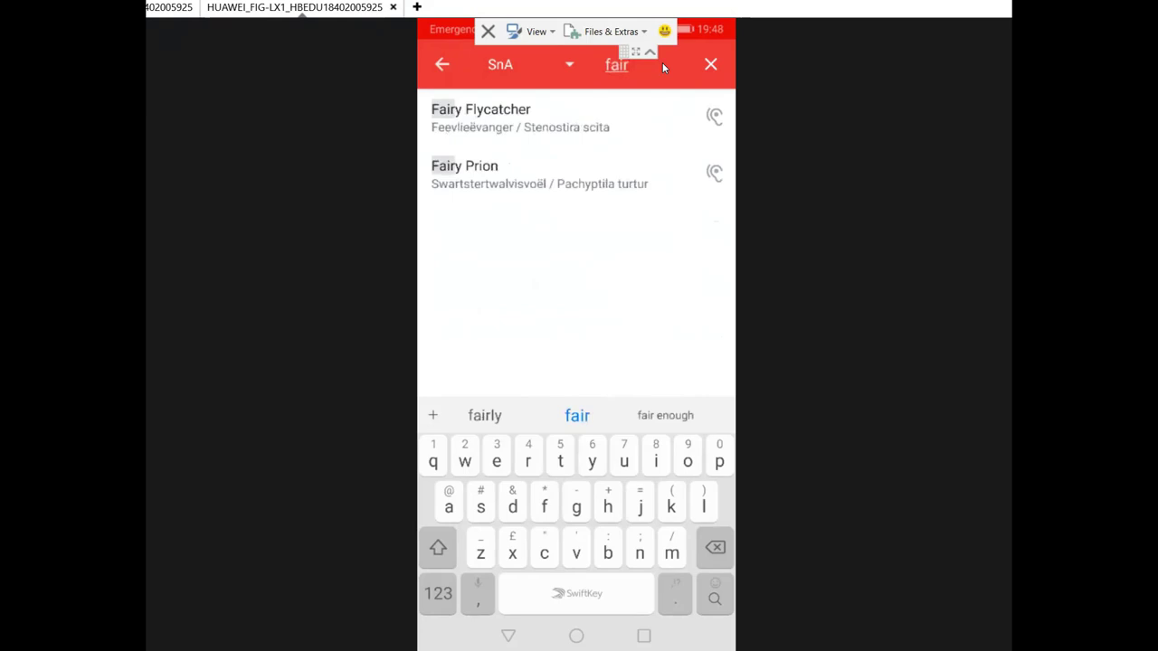
pyautogui.press('BackSpace')
pyautogui.press('BackSpace')
pyautogui.press('BackSpace')
pyautogui.press('BackSpace')
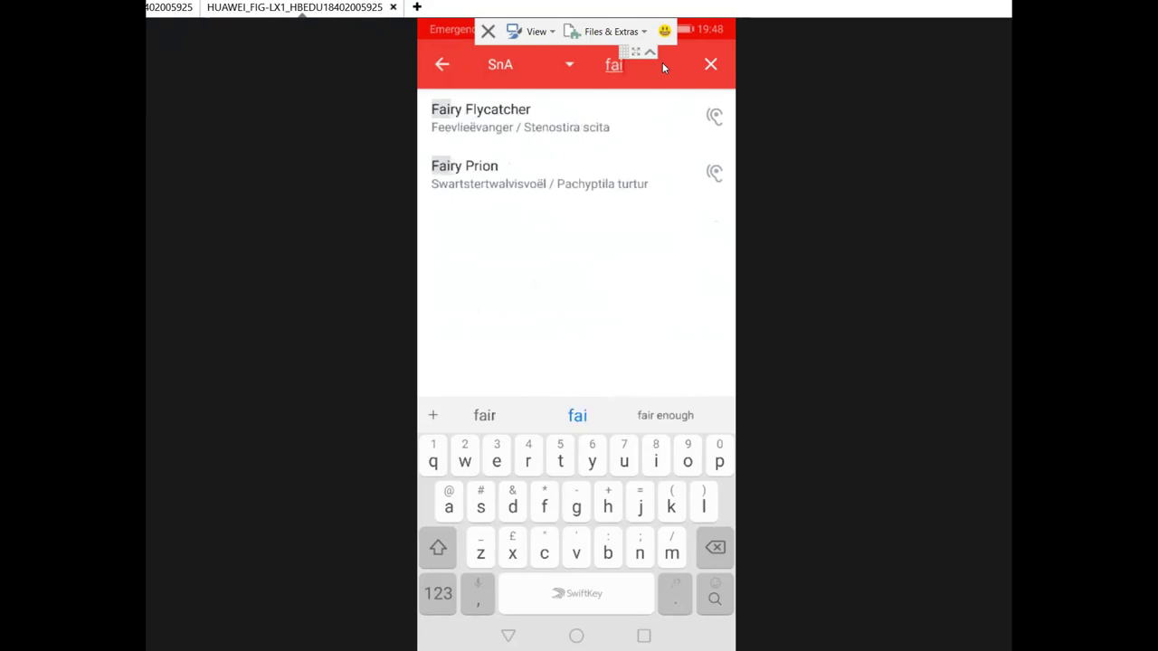
# Step: Search the species by the Afrikaans name fragment "bok", clear the search text and hide the on-screen keyboard
pyautogui.write('bok')
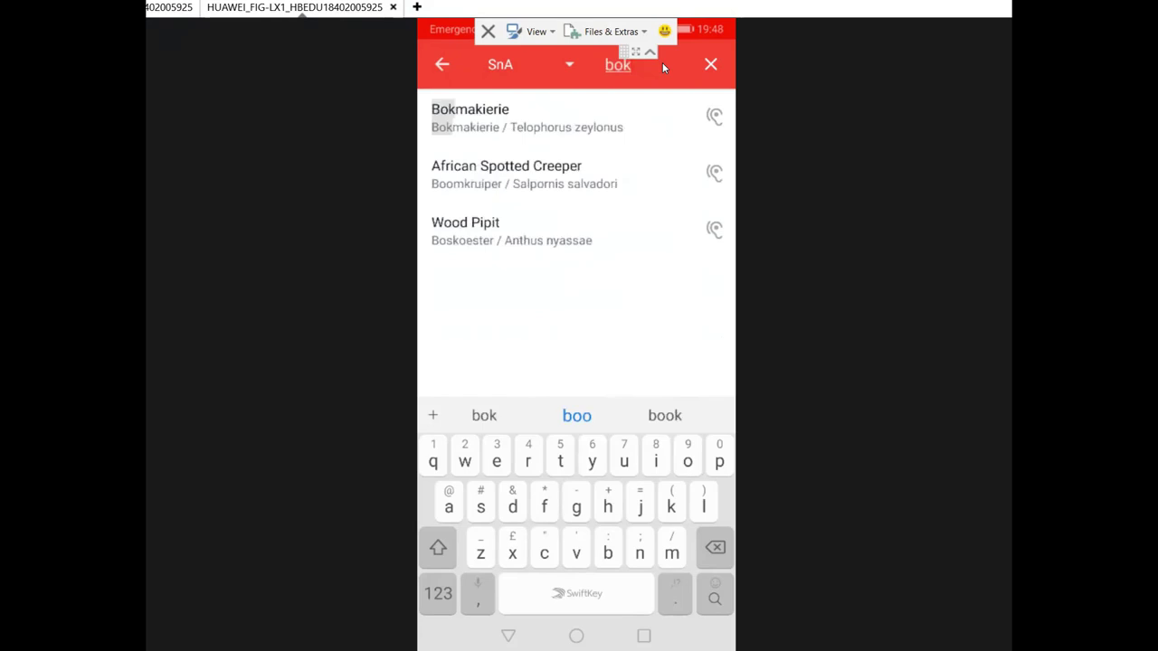
pyautogui.press('BackSpace')
pyautogui.press('BackSpace')
pyautogui.press('BackSpace')
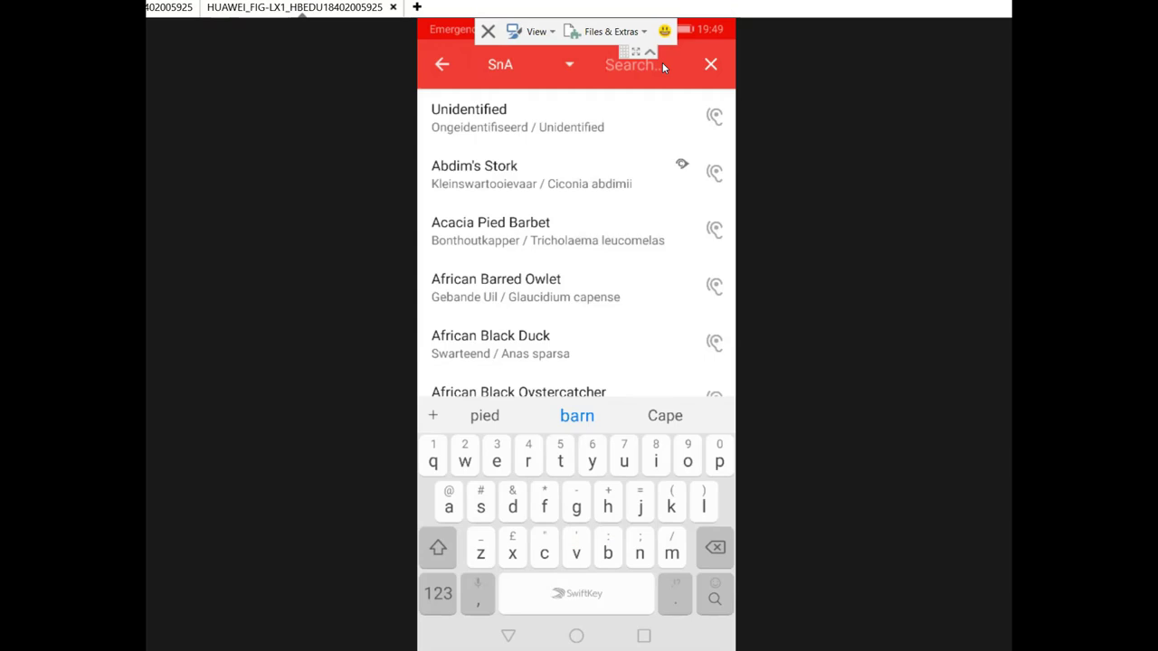
pyautogui.press('Escape')
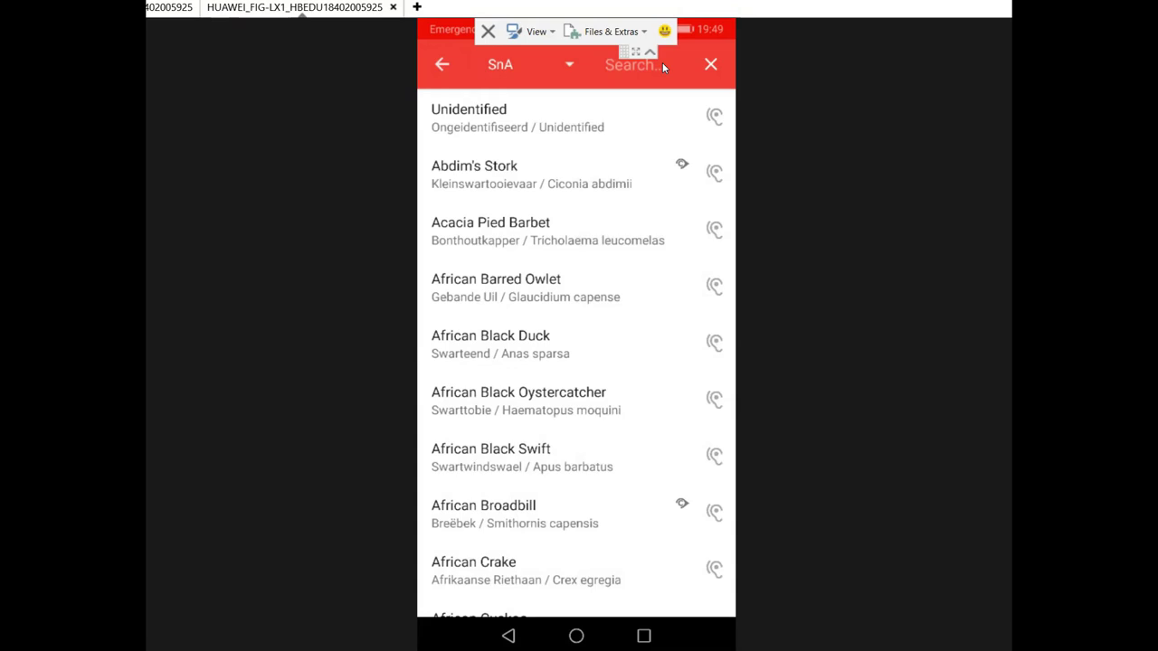
# Step: Search the species by the Afrikaans name fragment "moss", and clear the search text
pyautogui.click(663, 68)
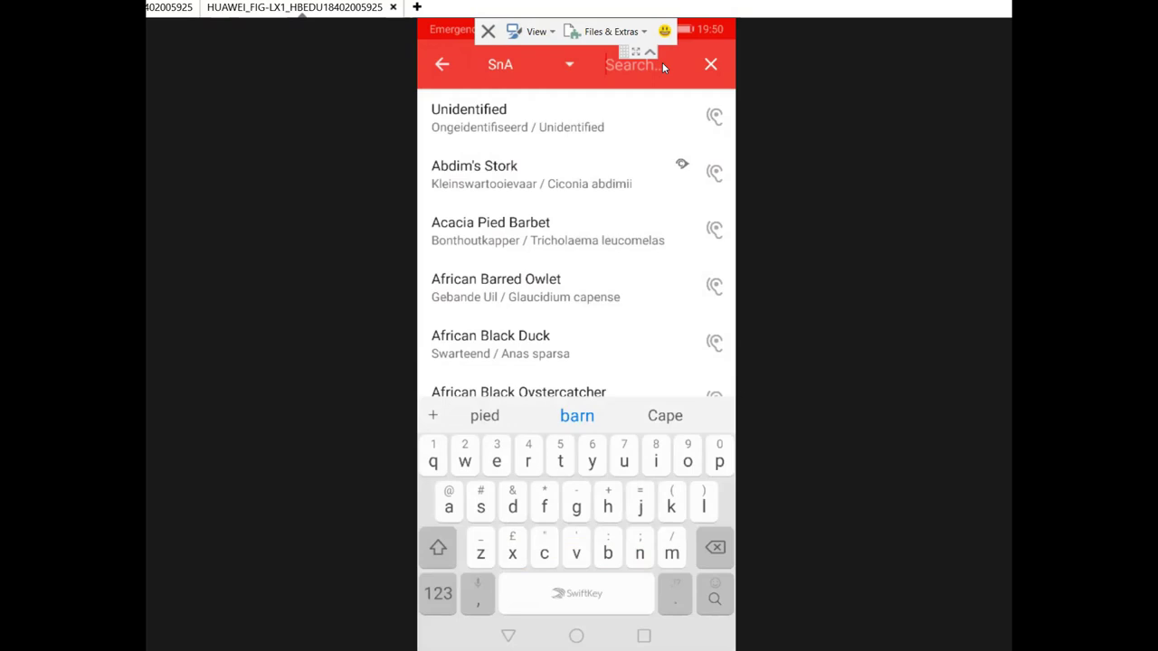
pyautogui.write('m')
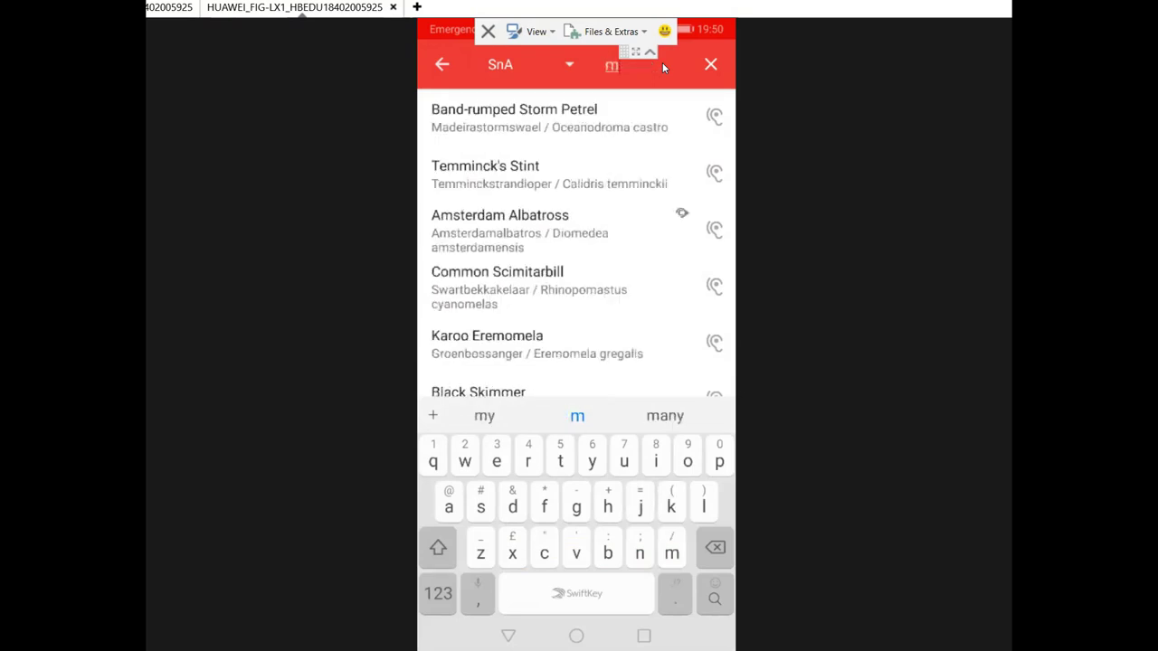
pyautogui.write('oss')
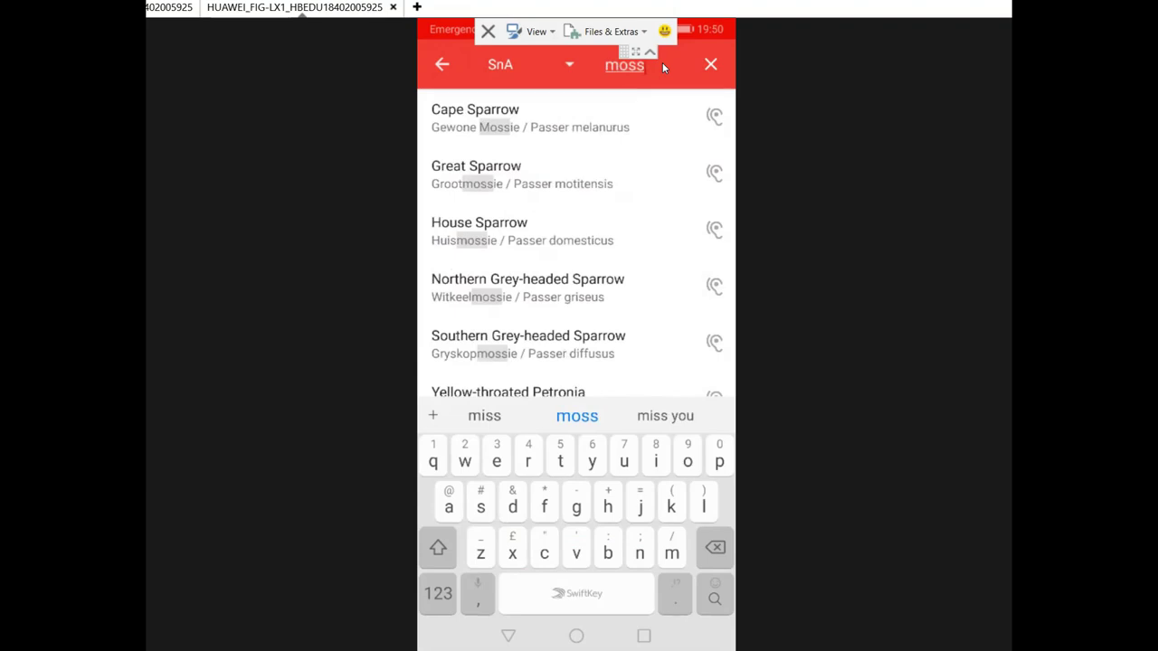
pyautogui.press('BackSpace')
pyautogui.press('BackSpace')
pyautogui.press('BackSpace')
pyautogui.press('BackSpace')
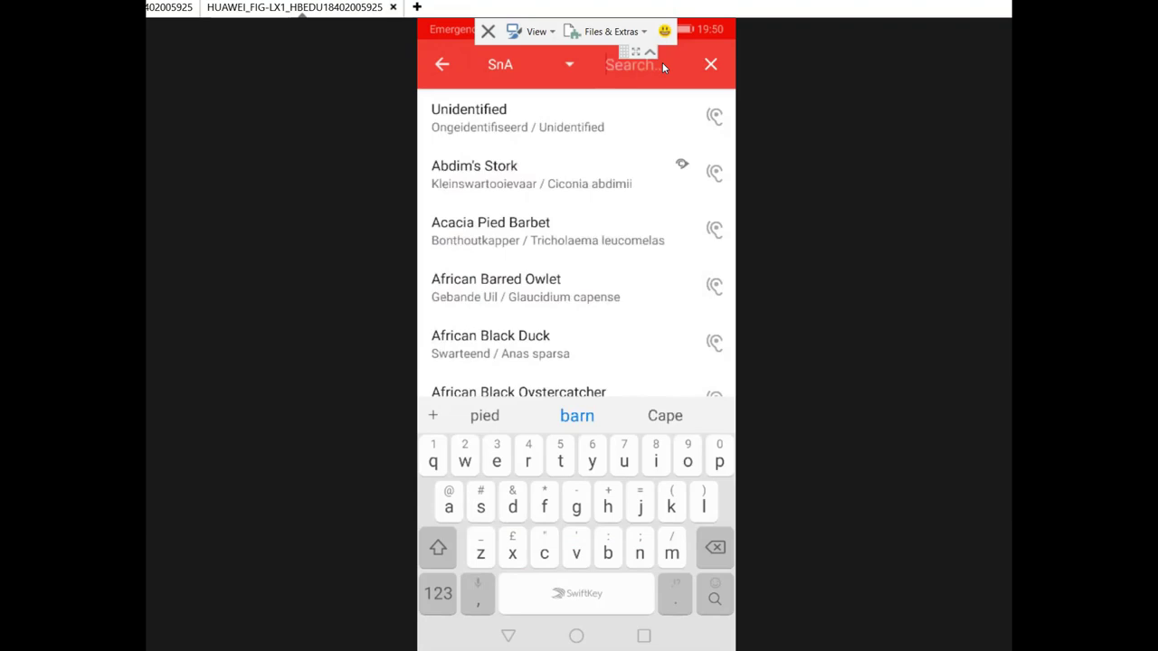
# Step: Search the species list for the mid-word fragment "rbe", and clear the search text
pyautogui.write('rbe')
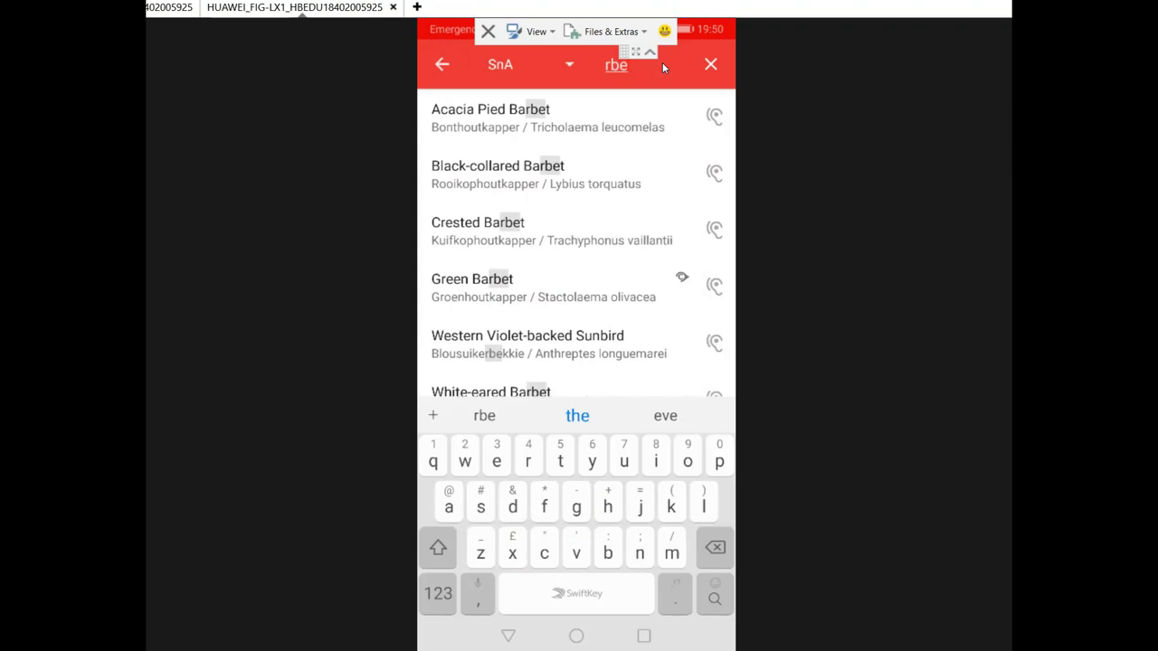
pyautogui.press('BackSpace')
pyautogui.press('BackSpace')
pyautogui.press('BackSpace')
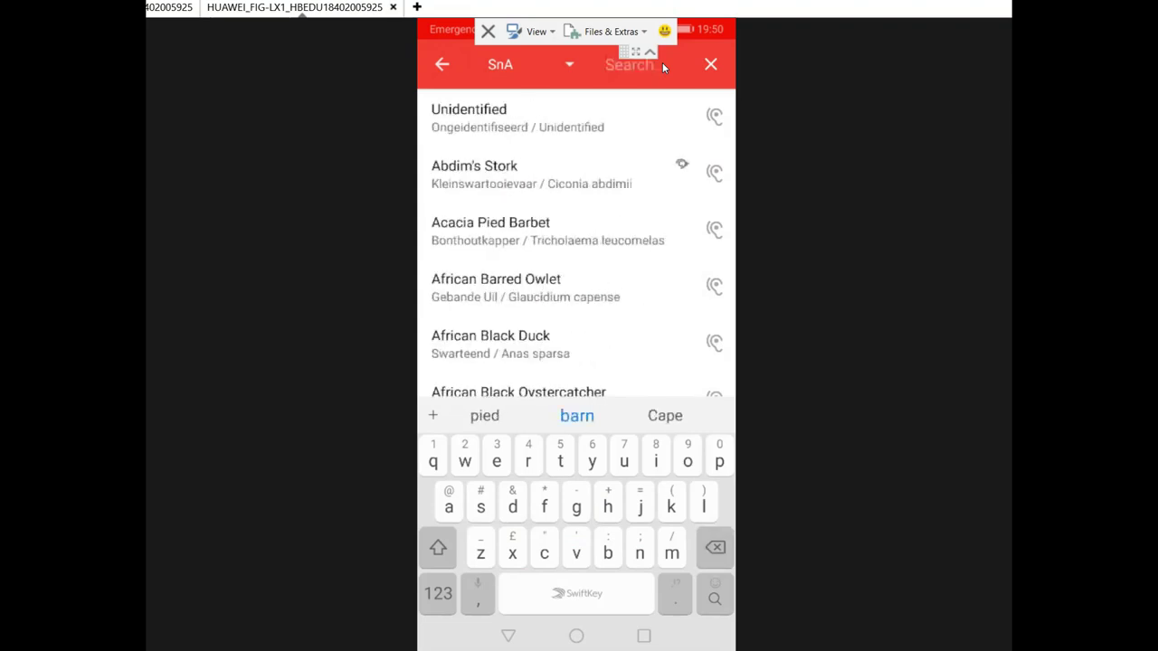
# Step: Search the species by the scientific name fragment "mori", and clear the search text
pyautogui.write('m')
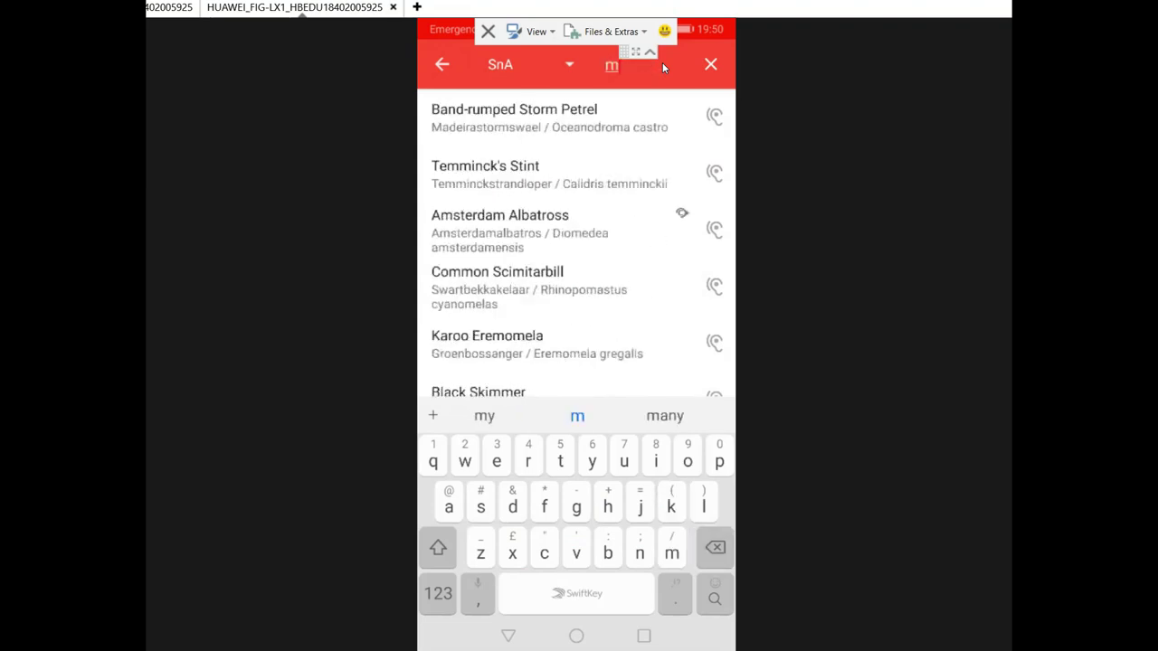
pyautogui.write('ori')
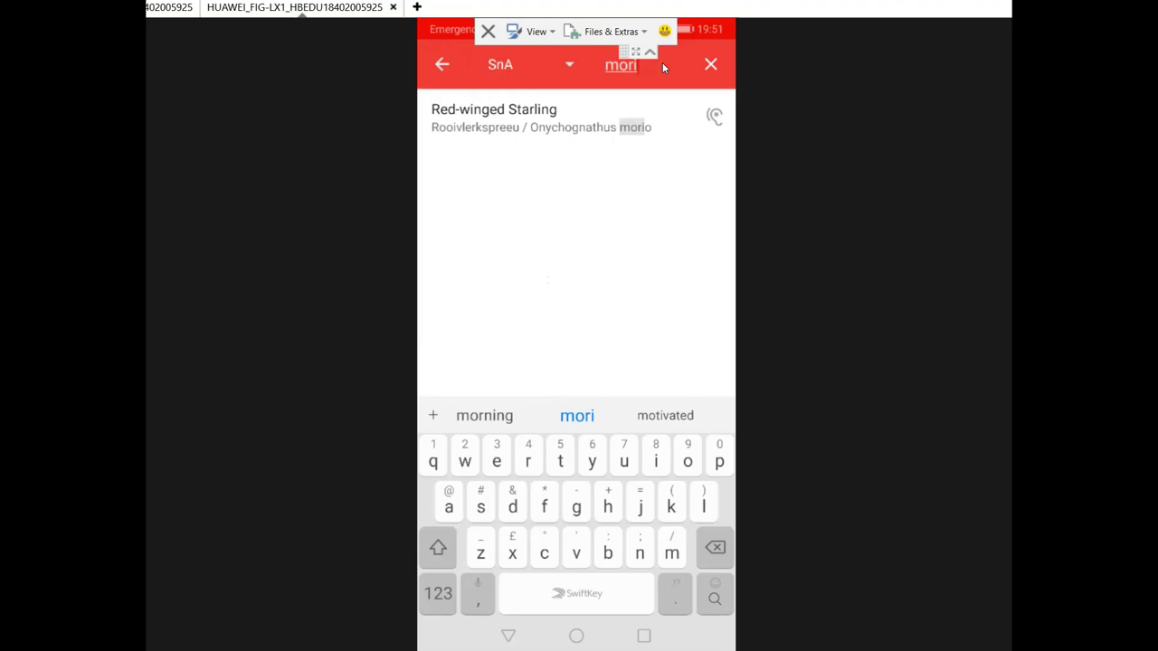
pyautogui.press('BackSpace')
pyautogui.press('BackSpace')
pyautogui.press('BackSpace')
pyautogui.press('BackSpace')
# Step: Search the species list for "pig", and clear the search text
pyautogui.write('pig')
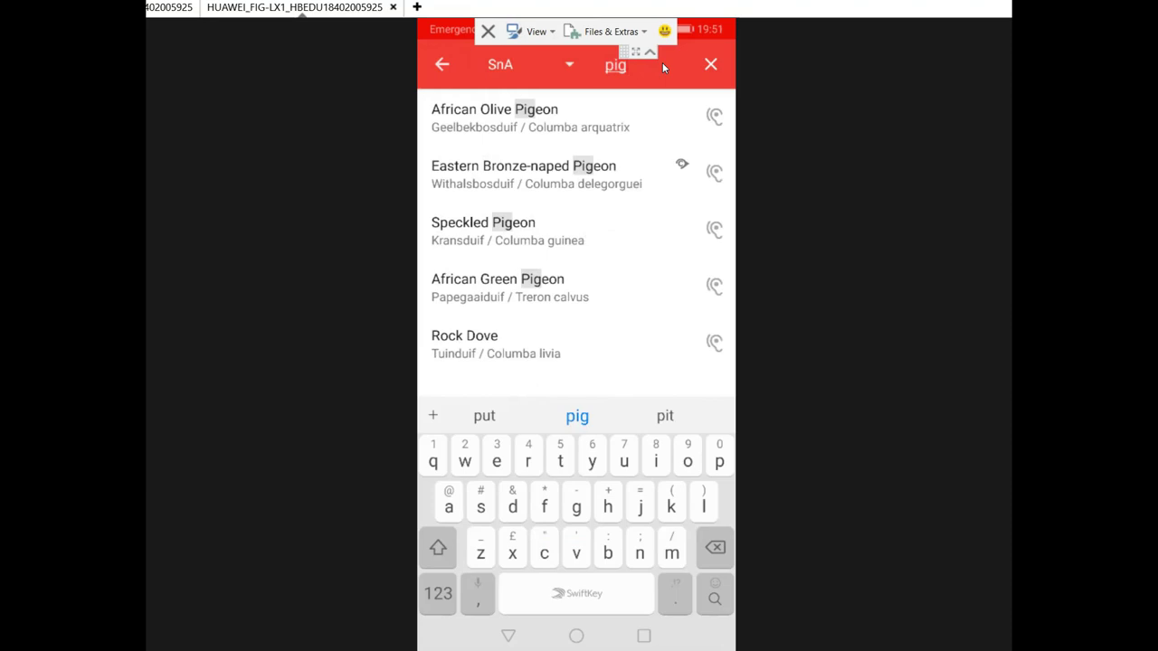
pyautogui.press('BackSpace')
pyautogui.press('BackSpace')
pyautogui.press('BackSpace')
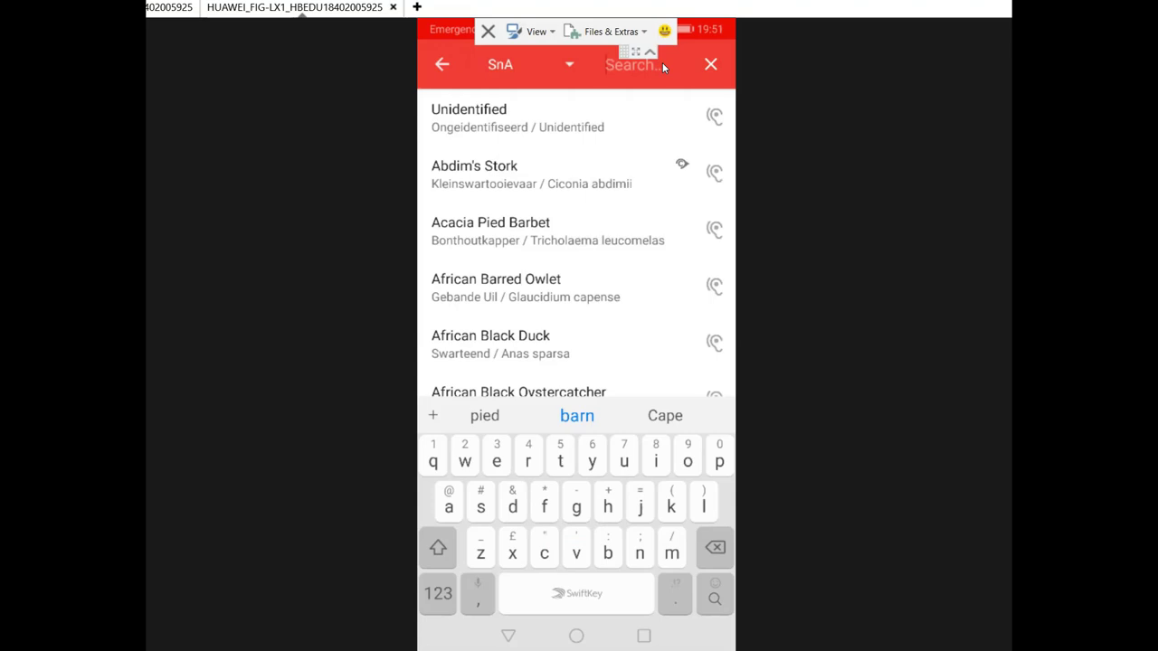
# Step: Search the species list with the partial words "af ol pi", and clear the search text
pyautogui.write('af')
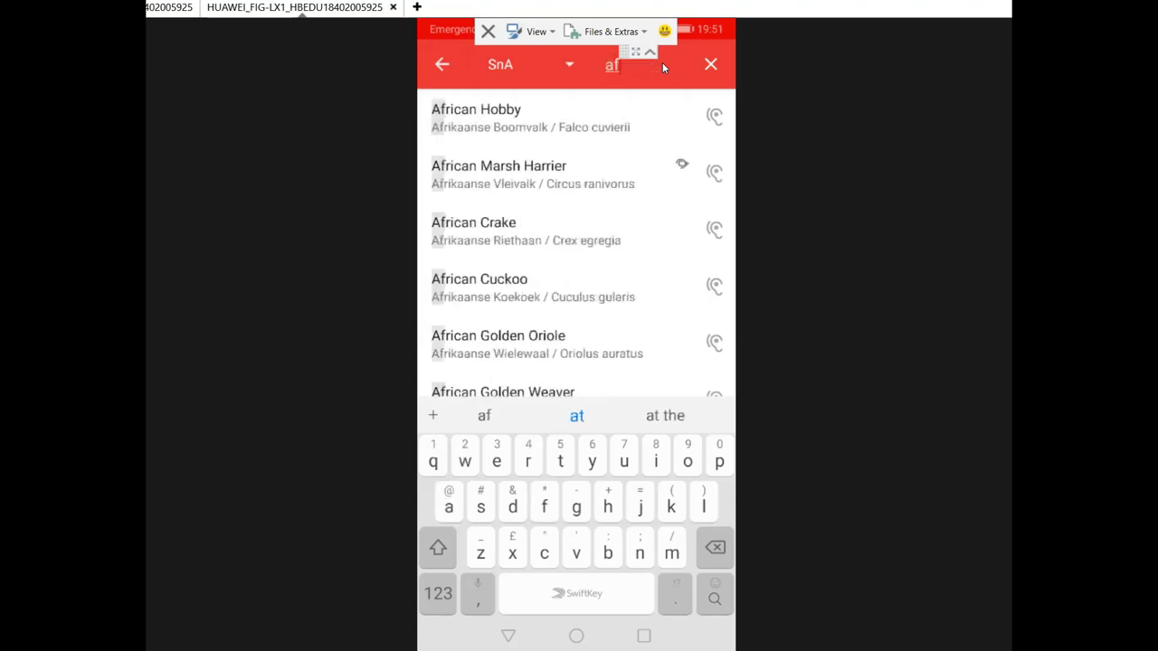
pyautogui.write(' ol')
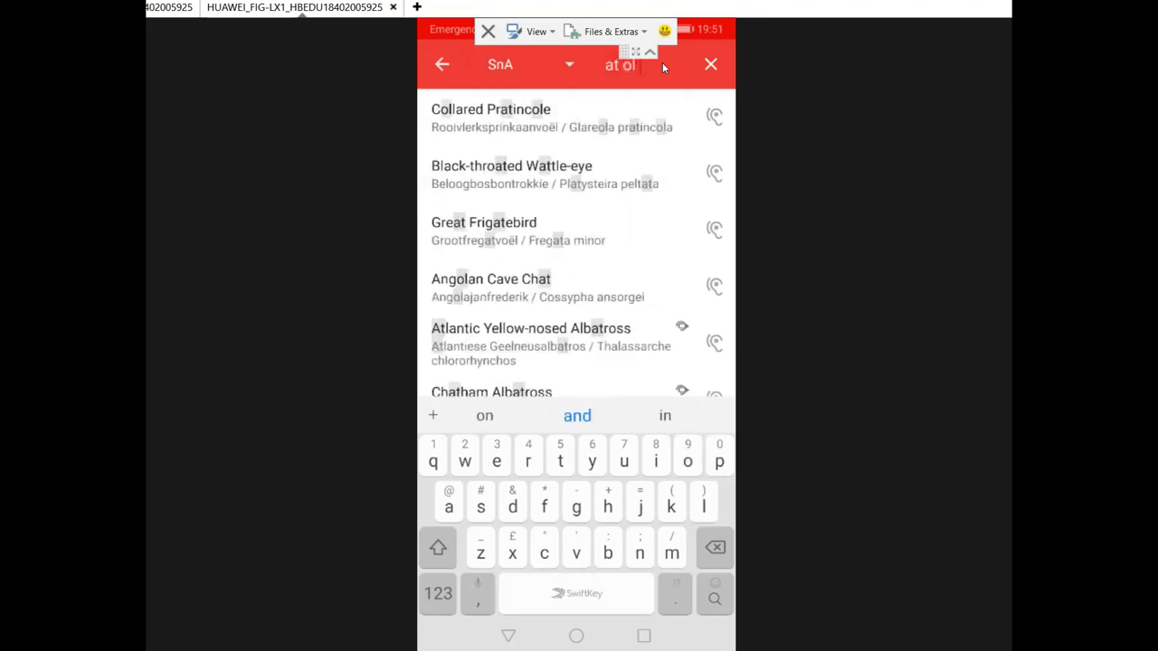
pyautogui.write(' pi')
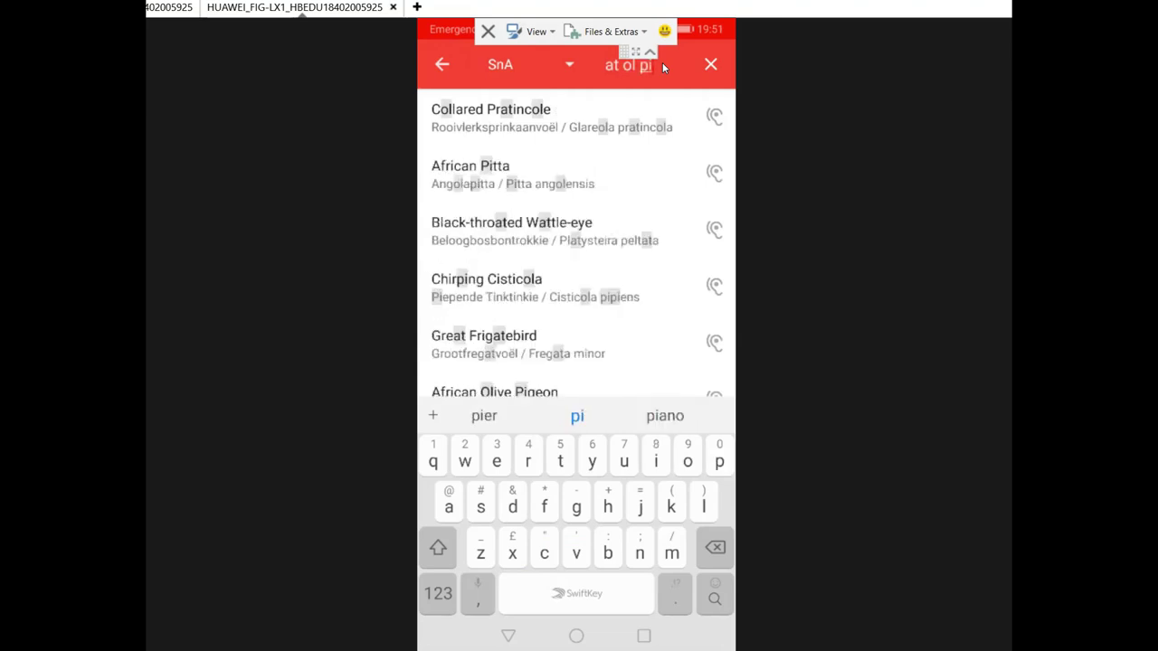
pyautogui.press('BackSpace')
pyautogui.press('BackSpace')
pyautogui.press('BackSpace')
pyautogui.press('BackSpace')
pyautogui.press('BackSpace')
pyautogui.press('BackSpace')
pyautogui.press('BackSpace')
pyautogui.press('BackSpace')
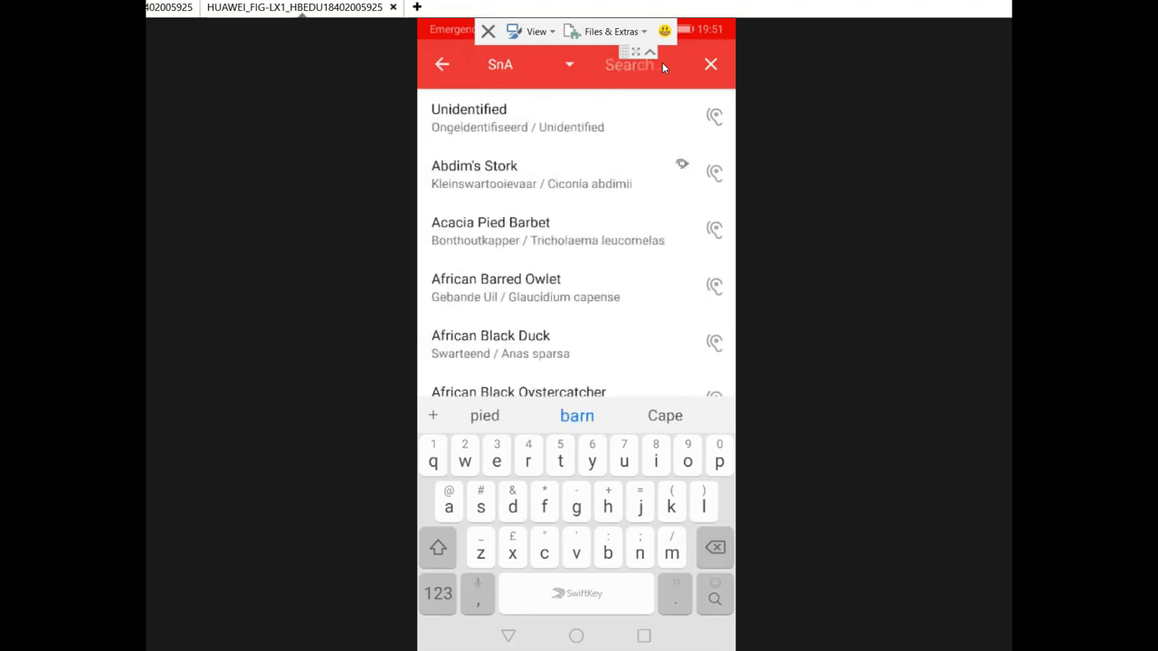
# Step: Search the species list with the partial words "re he we", and clear the search text
pyautogui.write('re')
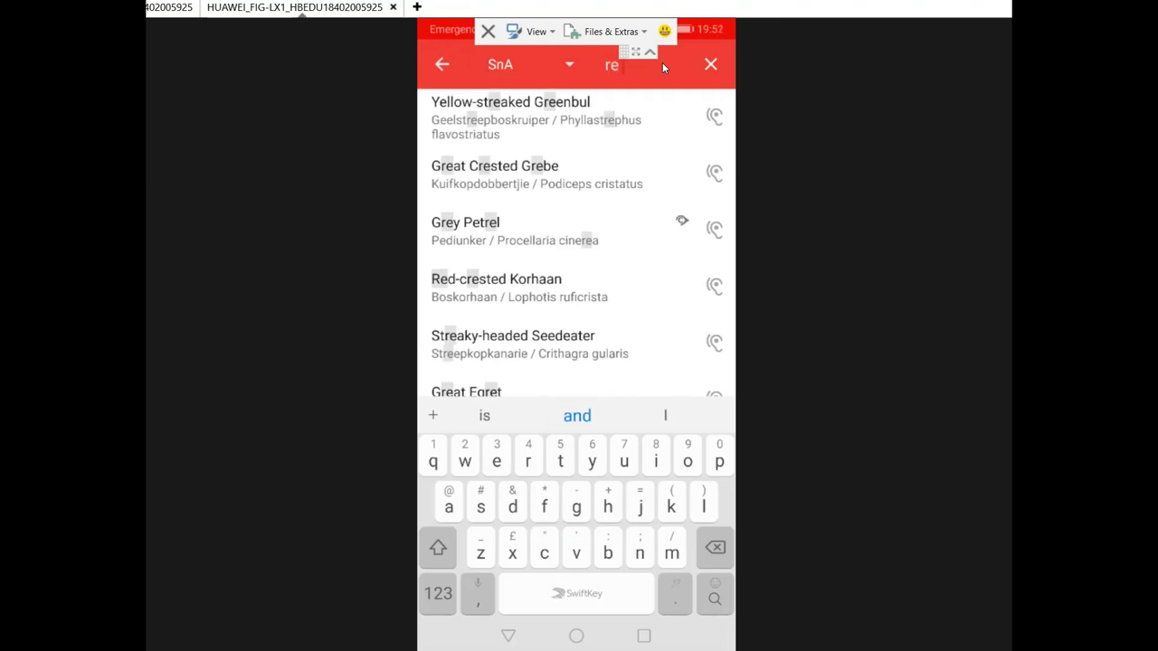
pyautogui.write(' he')
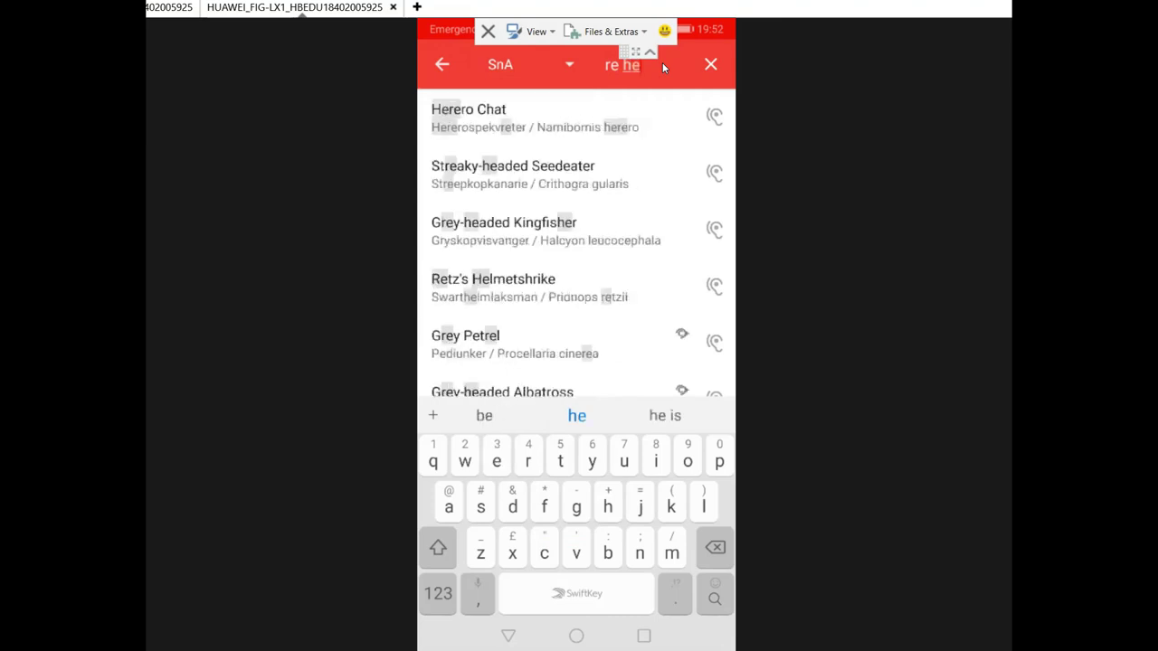
pyautogui.write(' we')
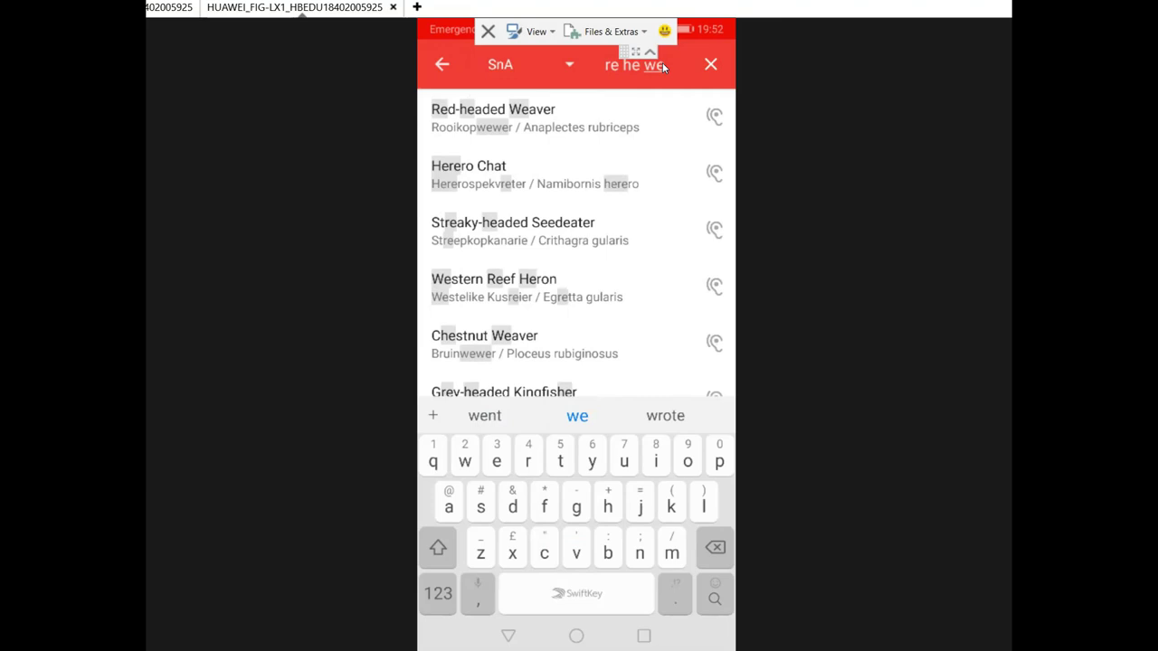
pyautogui.press('BackSpace')
pyautogui.press('BackSpace')
pyautogui.press('BackSpace')
pyautogui.press('BackSpace')
pyautogui.press('BackSpace')
pyautogui.press('BackSpace')
pyautogui.press('BackSpace')
pyautogui.press('BackSpace')
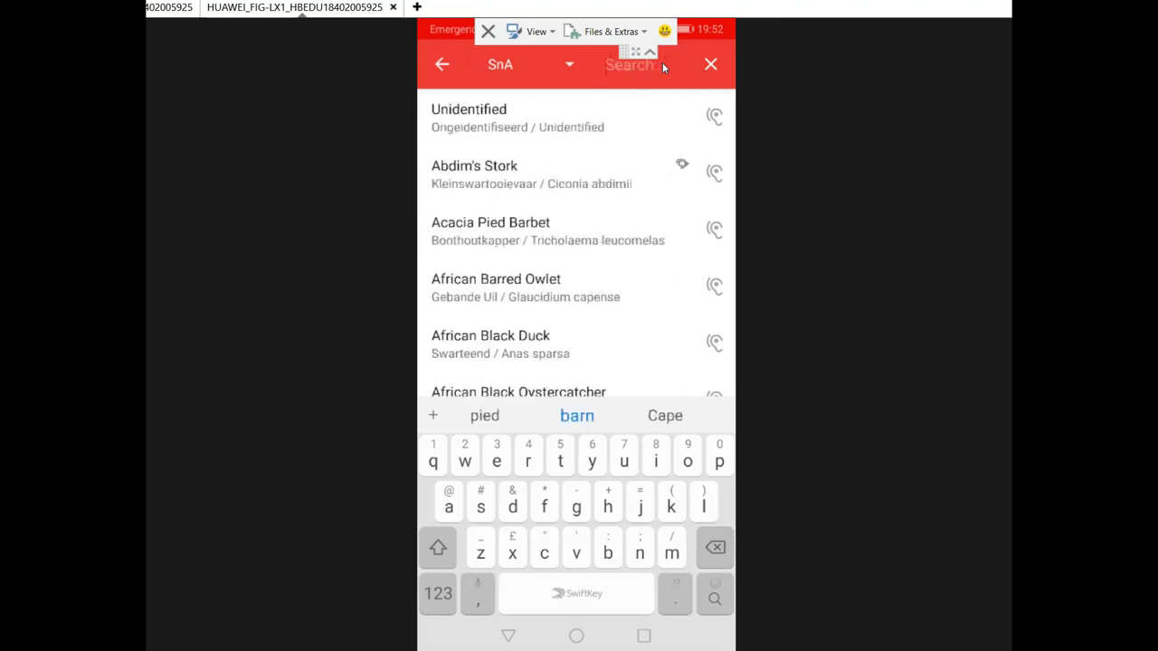
# Step: Search the species list with the letter fragments "tt ru", and clear the search text
pyautogui.write('tt')
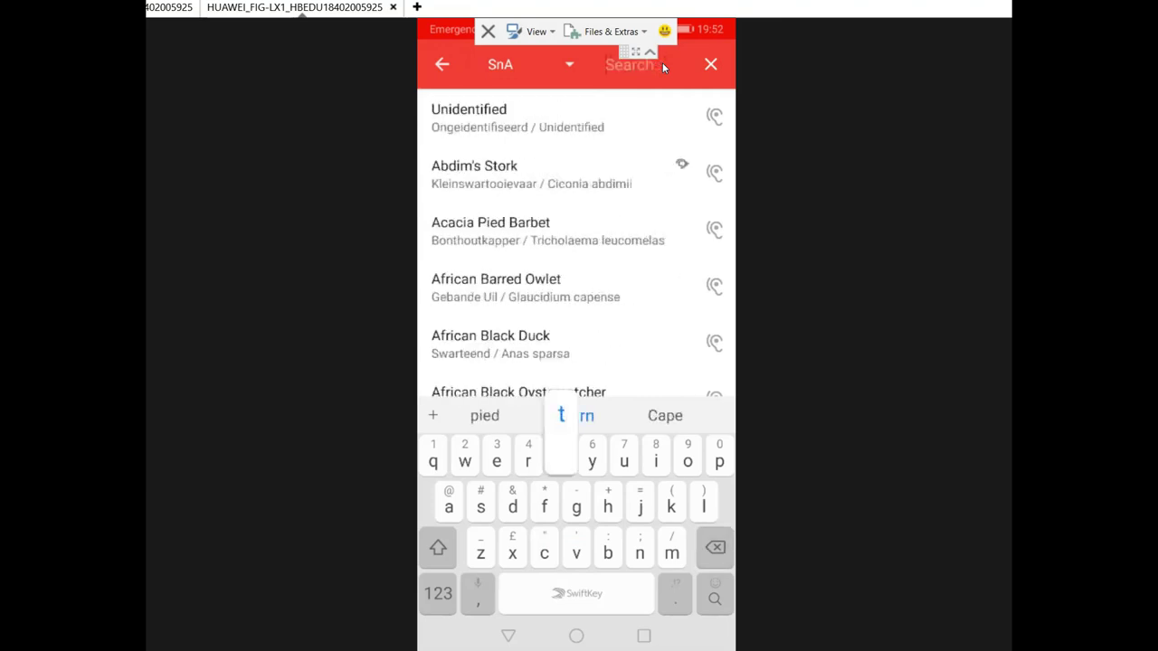
pyautogui.write(' ru')
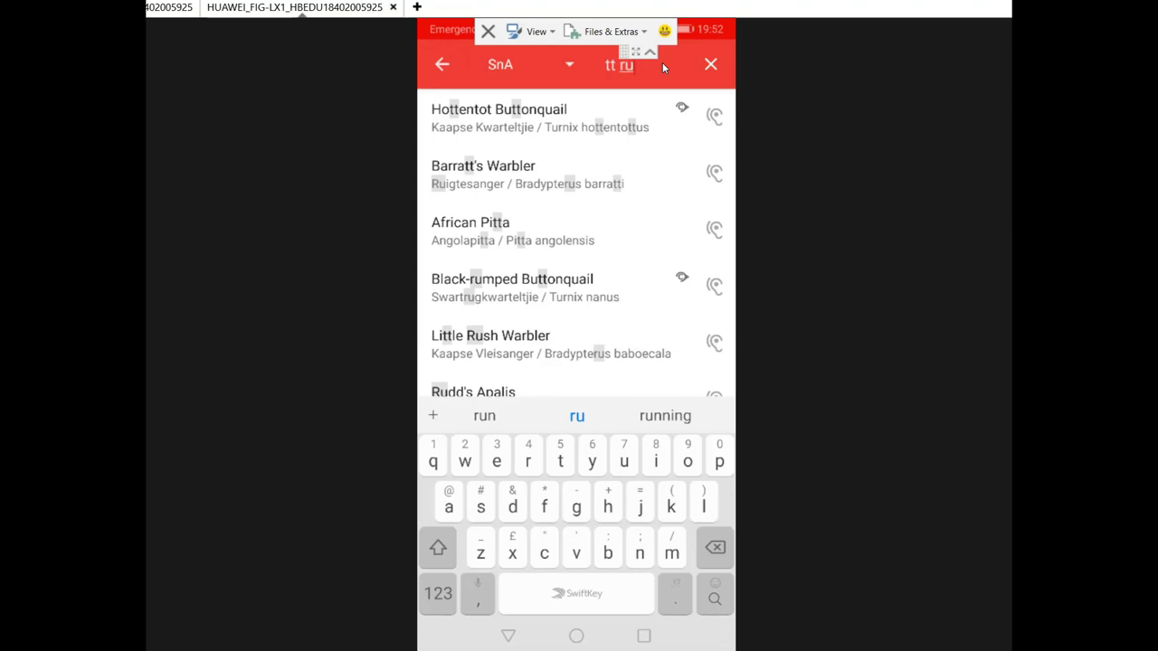
pyautogui.press('BackSpace')
pyautogui.press('BackSpace')
pyautogui.press('BackSpace')
pyautogui.press('BackSpace')
pyautogui.press('BackSpace')
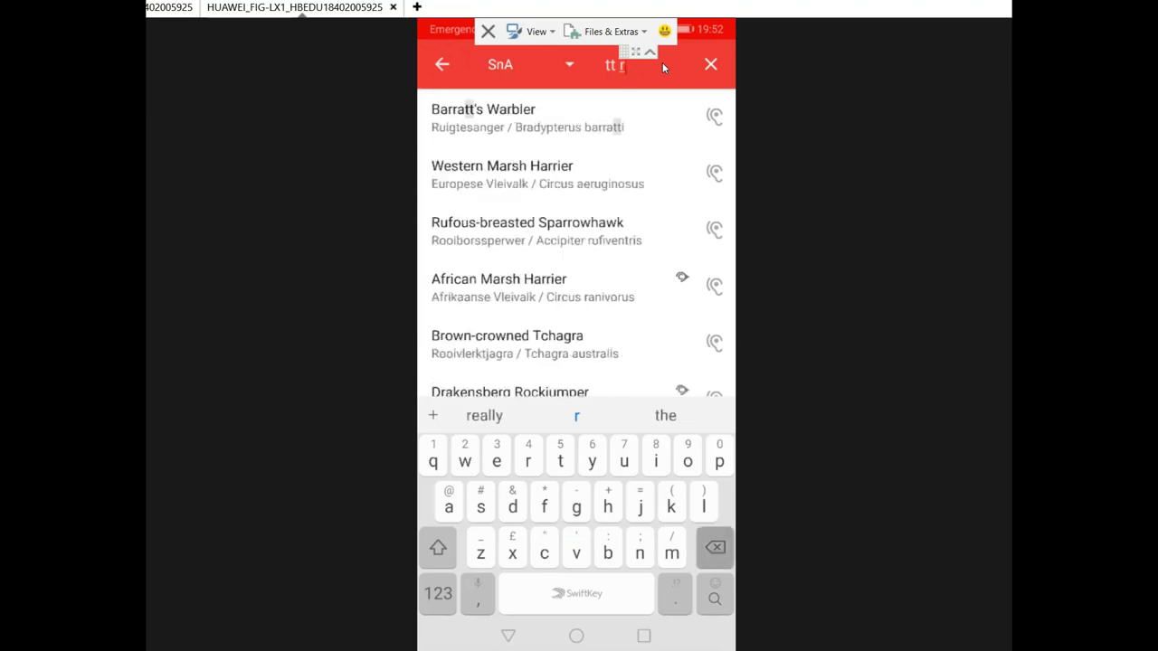
# Step: Search the species list with the letter fragments "as ww", and clear the search text
pyautogui.write('as w')
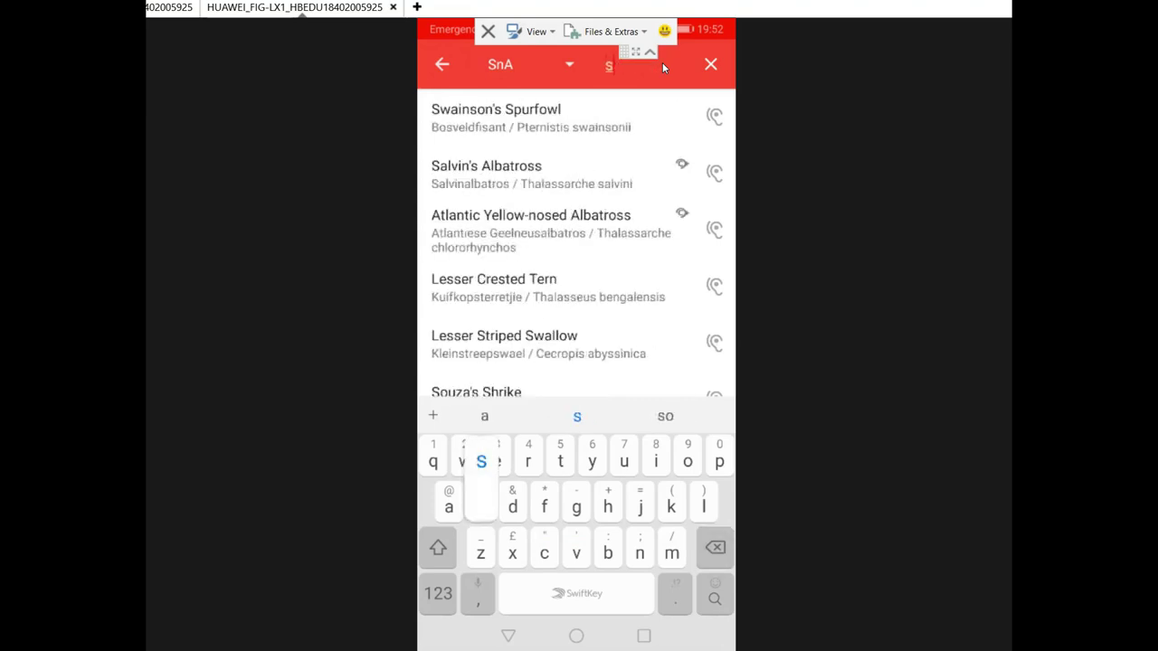
pyautogui.write('w')
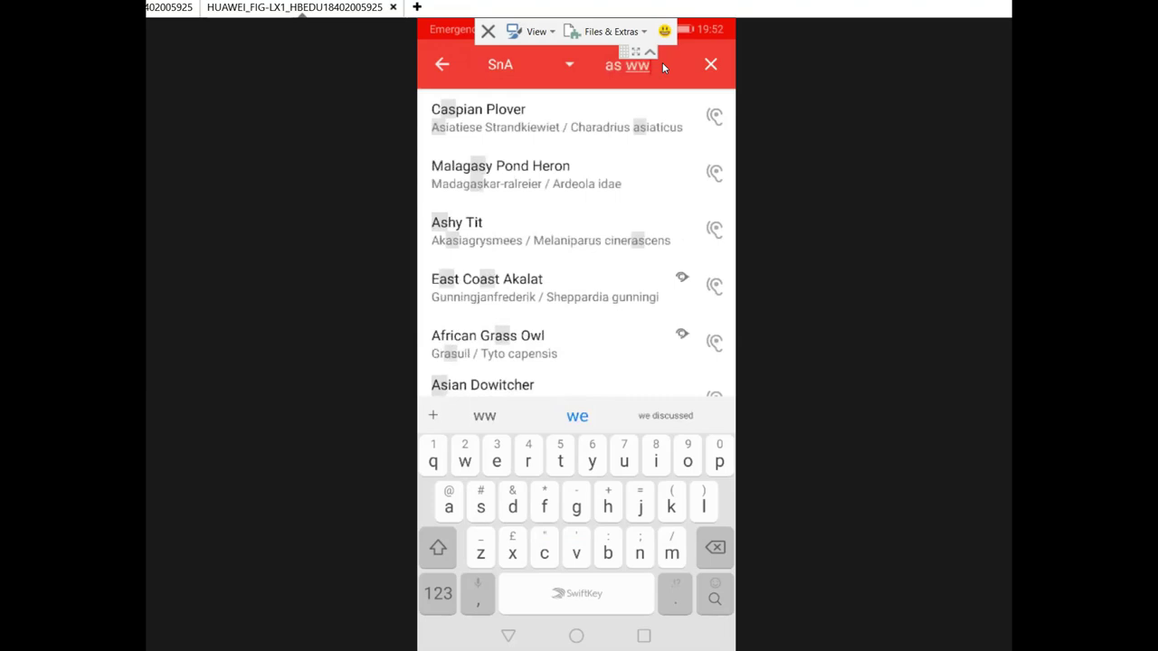
pyautogui.press('BackSpace')
pyautogui.press('BackSpace')
pyautogui.press('BackSpace')
pyautogui.press('BackSpace')
pyautogui.press('BackSpace')
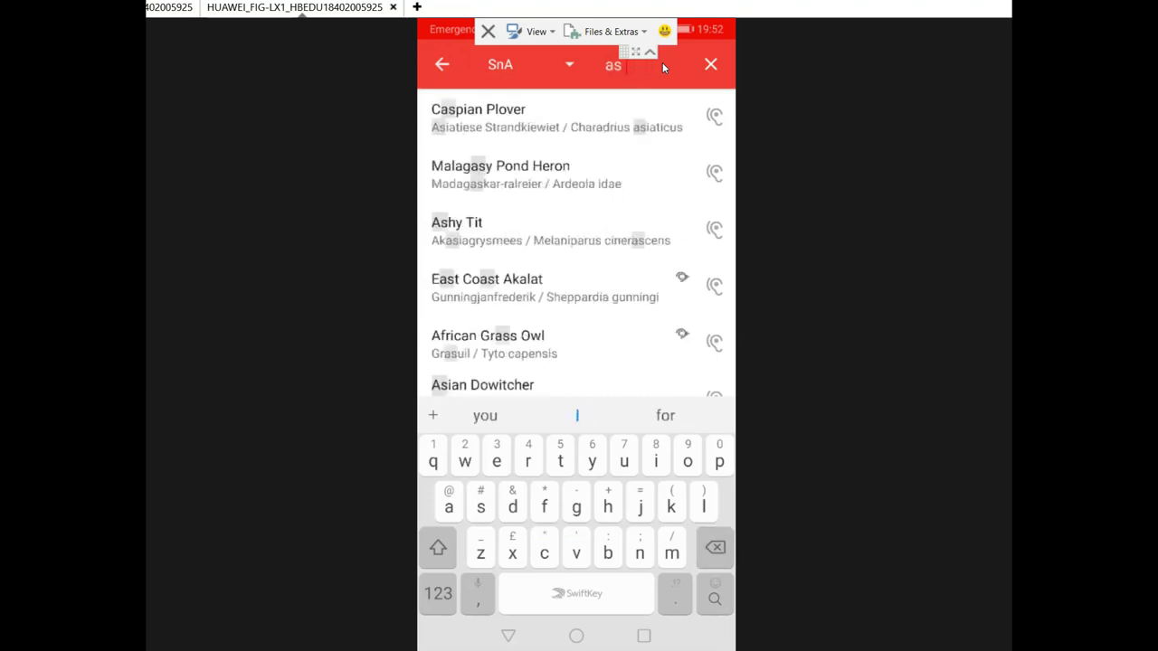
# Step: Search the species list with the letter fragments "ss sw", and clear the search text
pyautogui.write('ss sw')
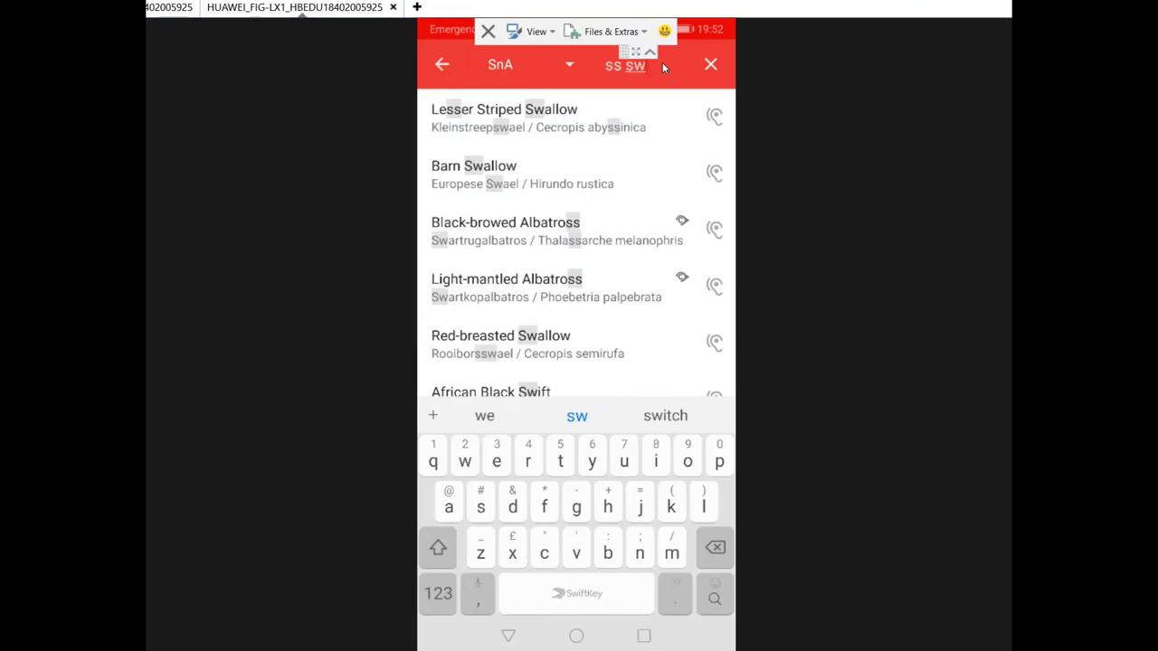
pyautogui.press('BackSpace')
pyautogui.press('BackSpace')
pyautogui.press('BackSpace')
pyautogui.press('BackSpace')
pyautogui.press('BackSpace')
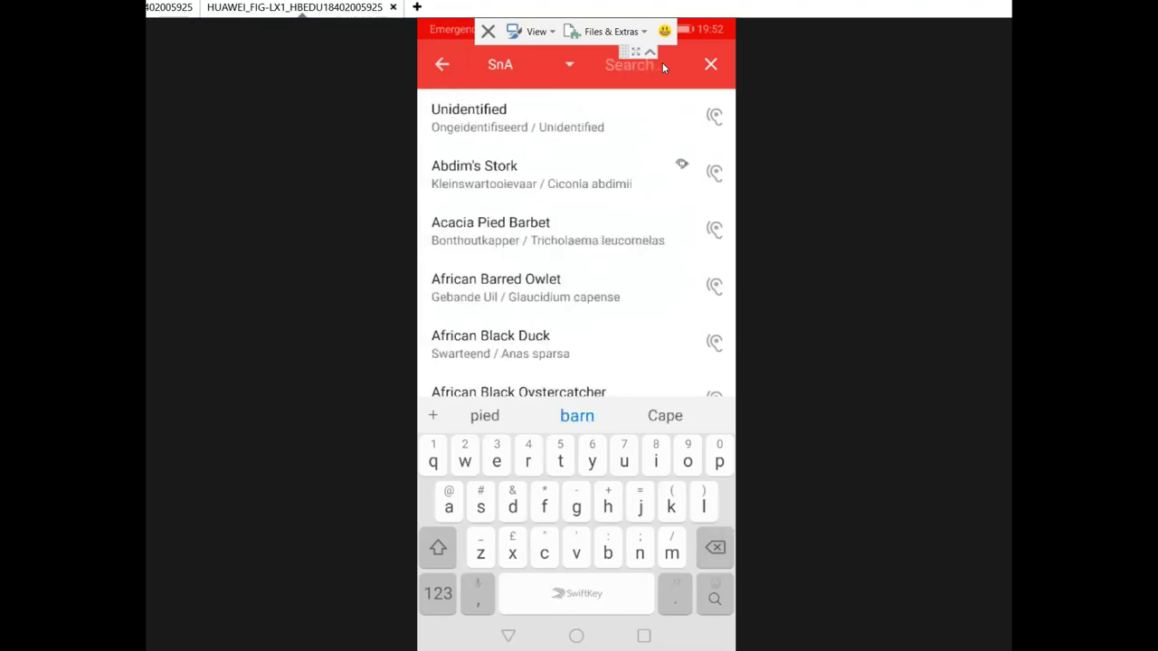
# Step: Search the species list with the letter fragments "ll q", look through the matches, and clear the search text
pyautogui.write('ll ')
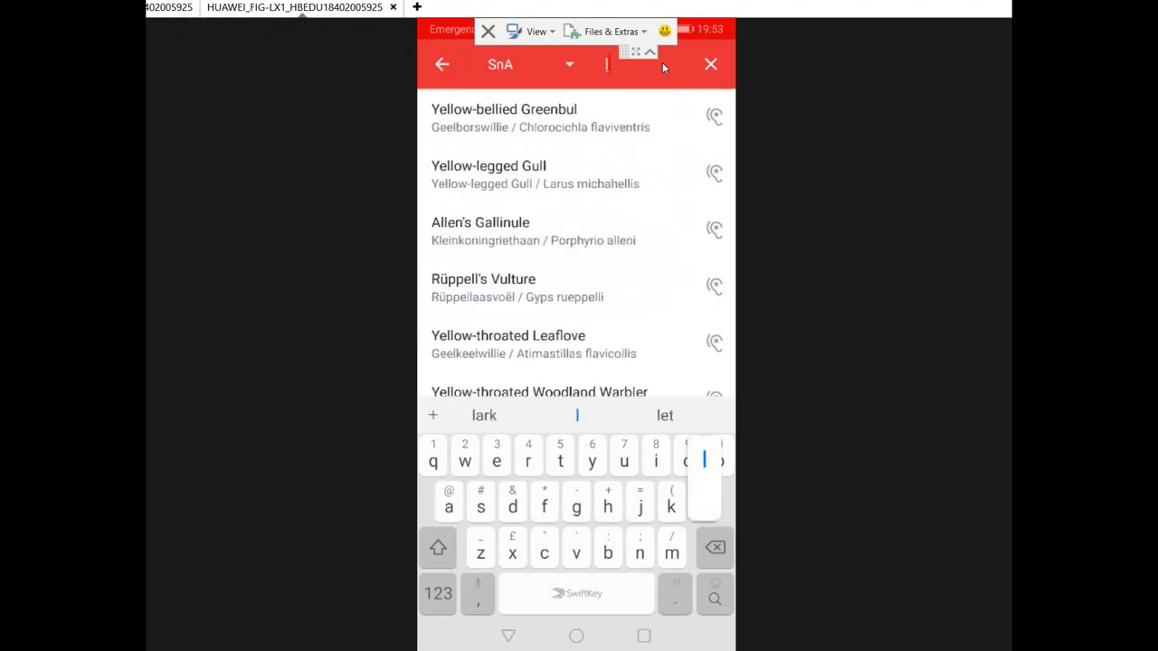
pyautogui.write('q')
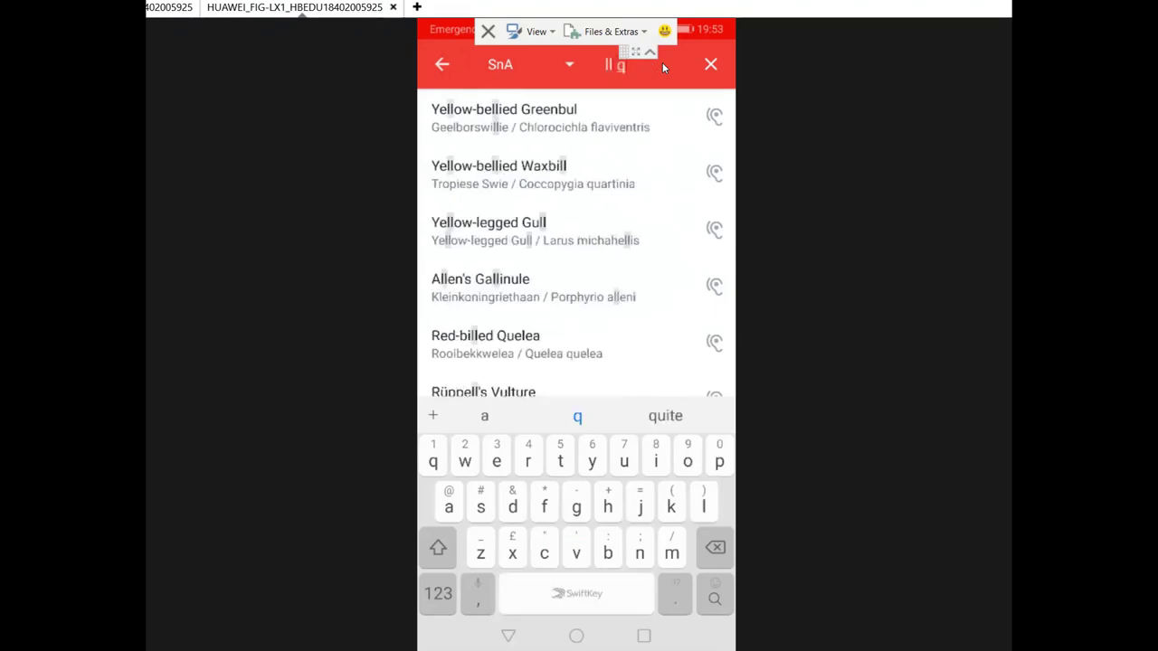
pyautogui.scroll(-3, 577, 243)
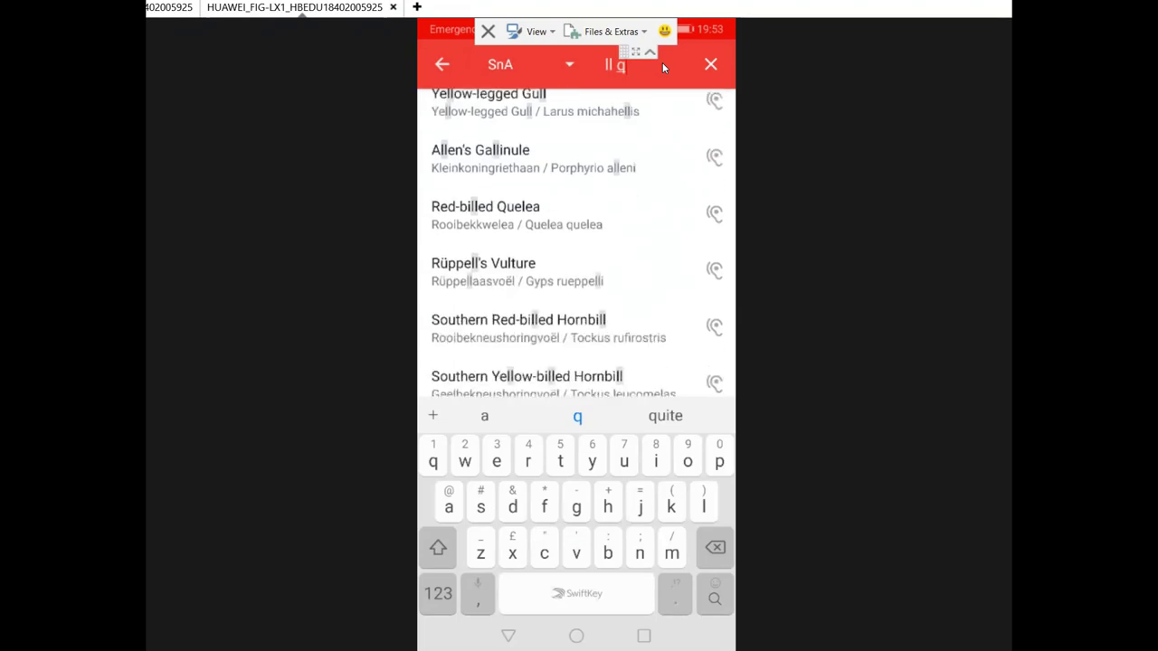
pyautogui.press('BackSpace')
pyautogui.press('BackSpace')
pyautogui.press('BackSpace')
pyautogui.press('BackSpace')
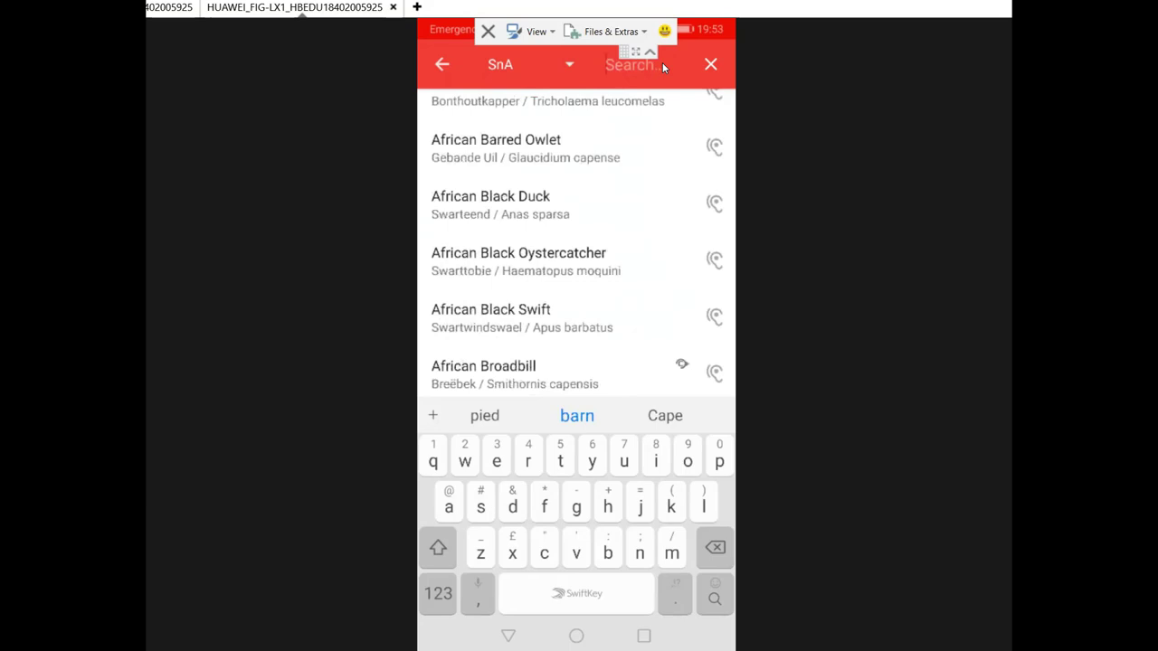
# Step: Search the species list with the partial words "af ge", correcting the first fragment, and clear the search text
pyautogui.write('af')
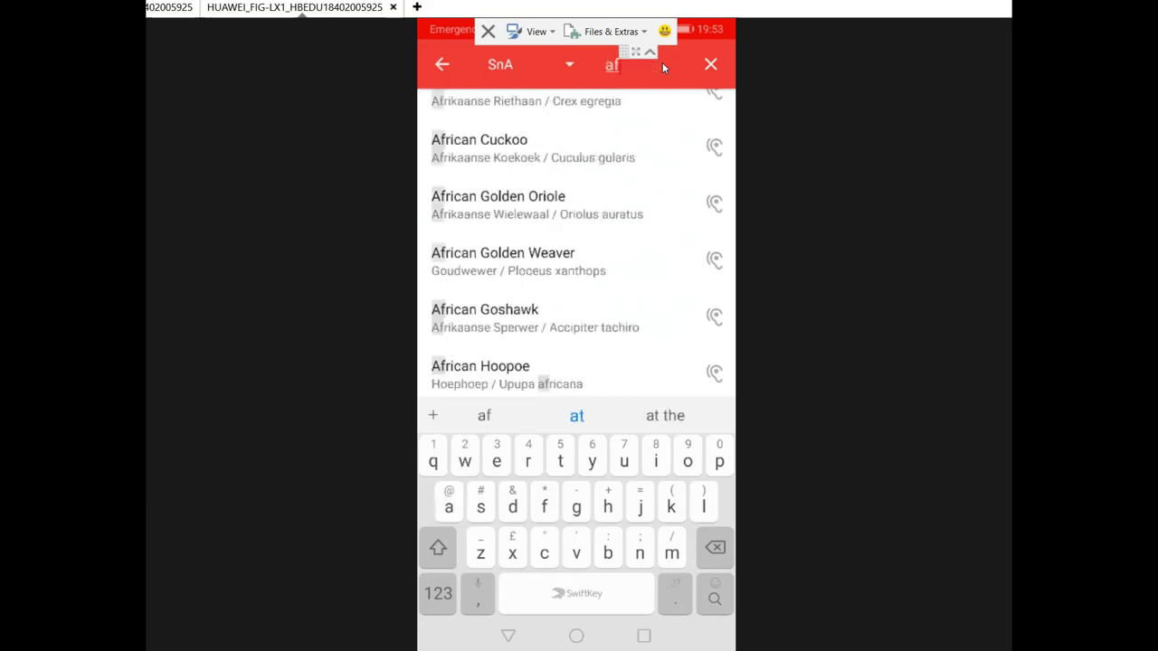
pyautogui.write(' ge')
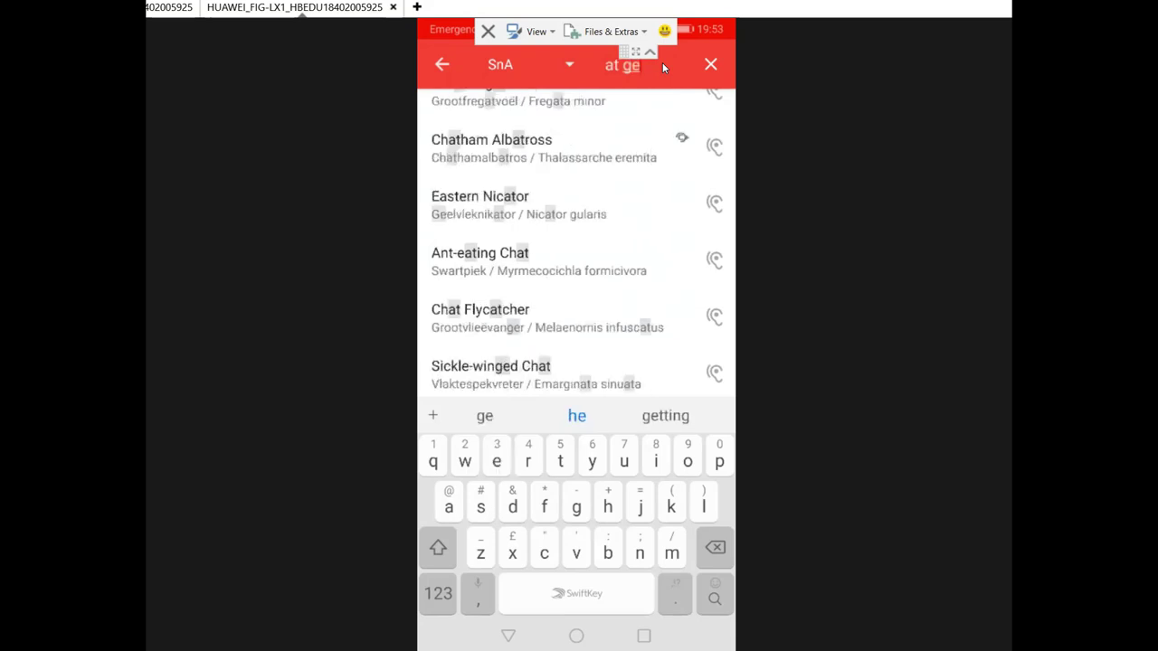
pyautogui.press('BackSpace')
pyautogui.press('BackSpace')
pyautogui.press('BackSpace')
pyautogui.press('BackSpace')
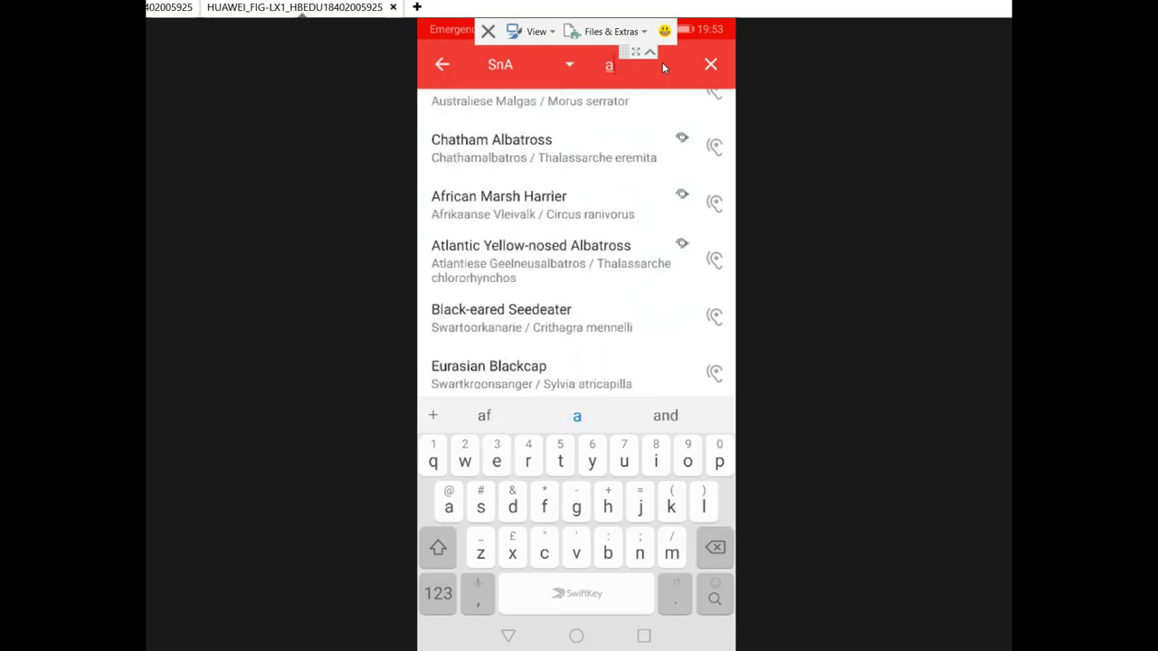
pyautogui.write('f ge')
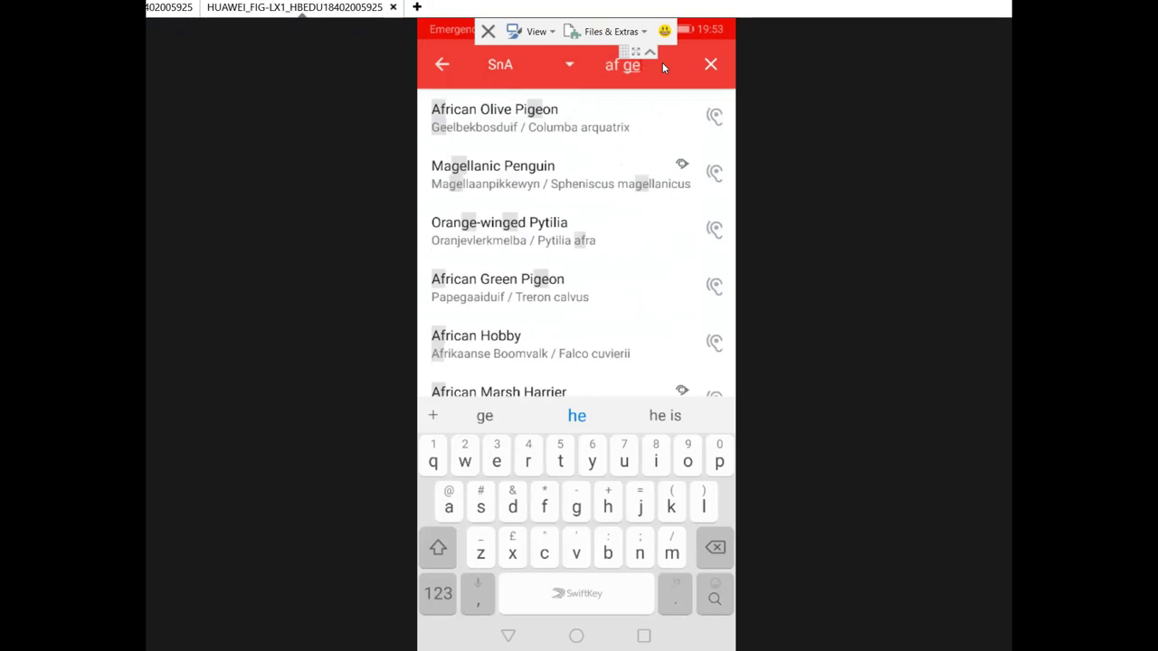
pyautogui.press('BackSpace')
pyautogui.press('BackSpace')
pyautogui.press('BackSpace')
pyautogui.press('BackSpace')
pyautogui.press('BackSpace')
# Step: Search the species list with the partial words "gr kw", and clear the search text
pyautogui.write('gr')
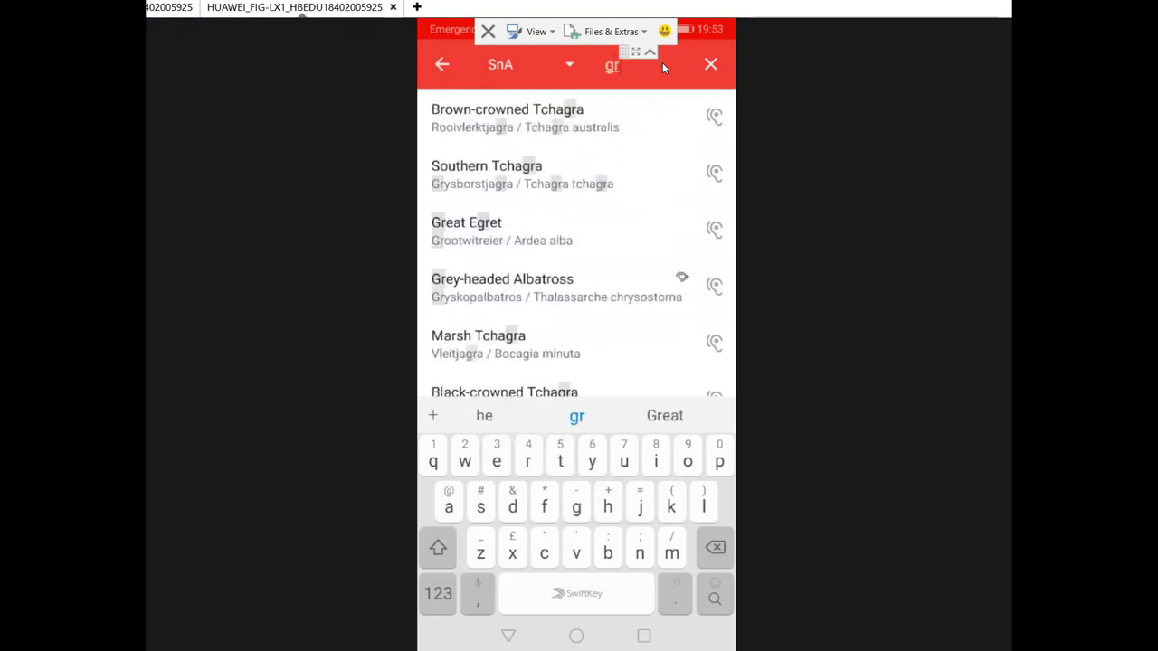
pyautogui.write(' kw')
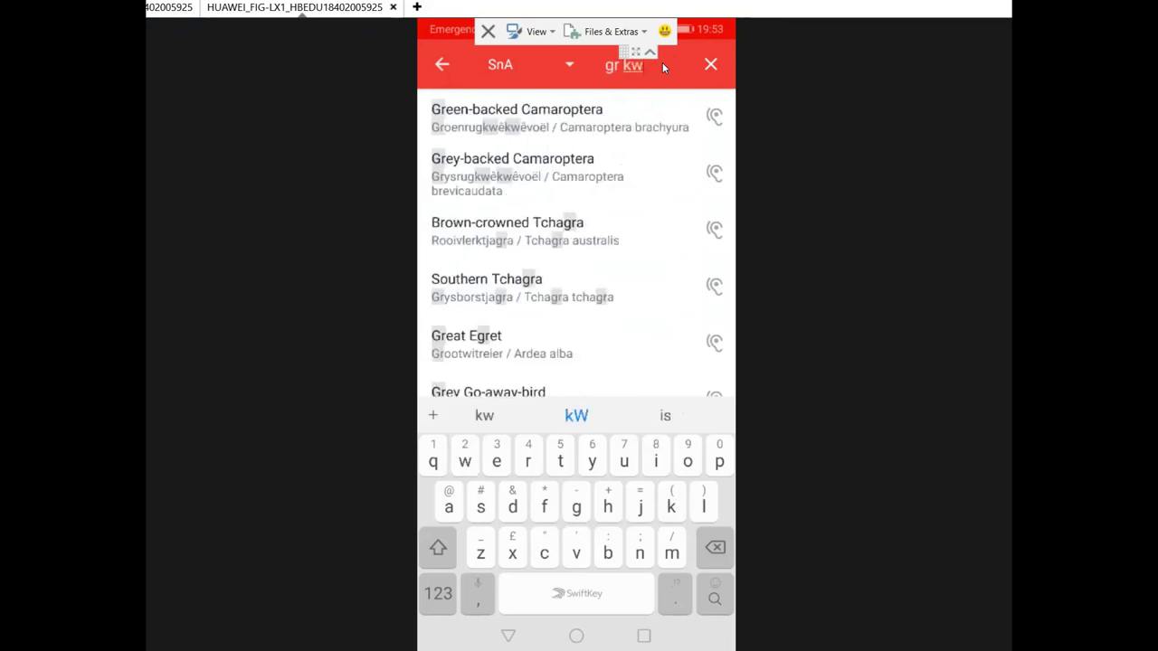
pyautogui.press('BackSpace')
pyautogui.press('BackSpace')
pyautogui.press('BackSpace')
pyautogui.press('BackSpace')
pyautogui.press('BackSpace')
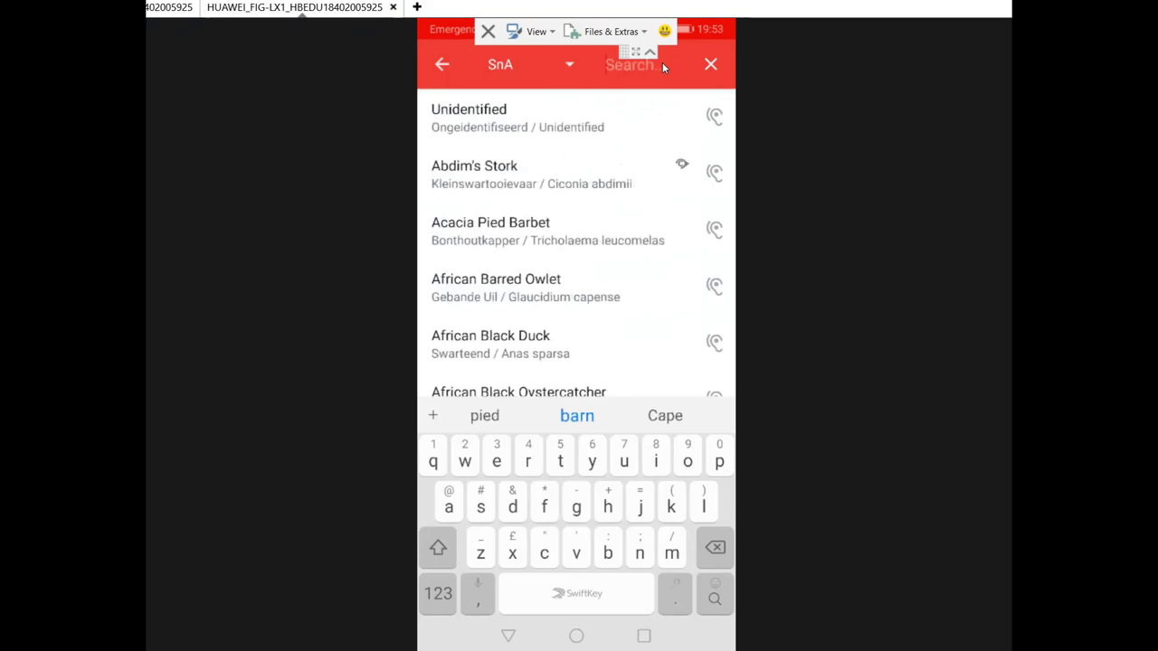
# Step: Search the species list with the letter fragments "tt ka", and clear the search text
pyautogui.write('tt k')
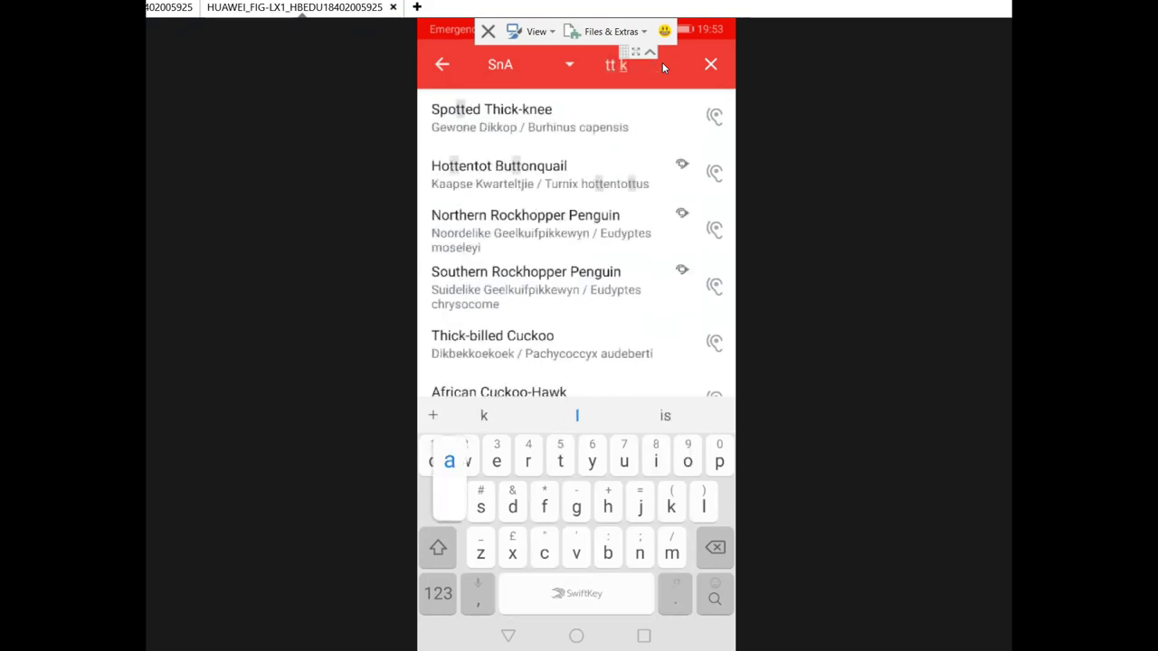
pyautogui.write('a')
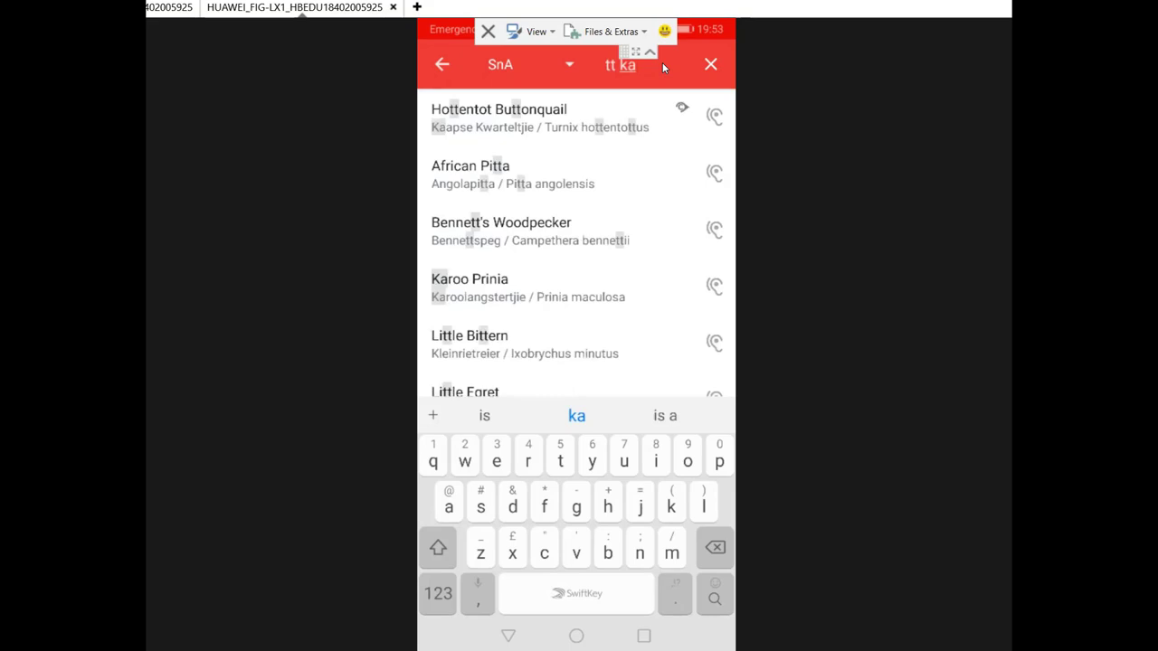
pyautogui.press('BackSpace')
pyautogui.press('BackSpace')
pyautogui.press('BackSpace')
pyautogui.press('BackSpace')
pyautogui.press('BackSpace')
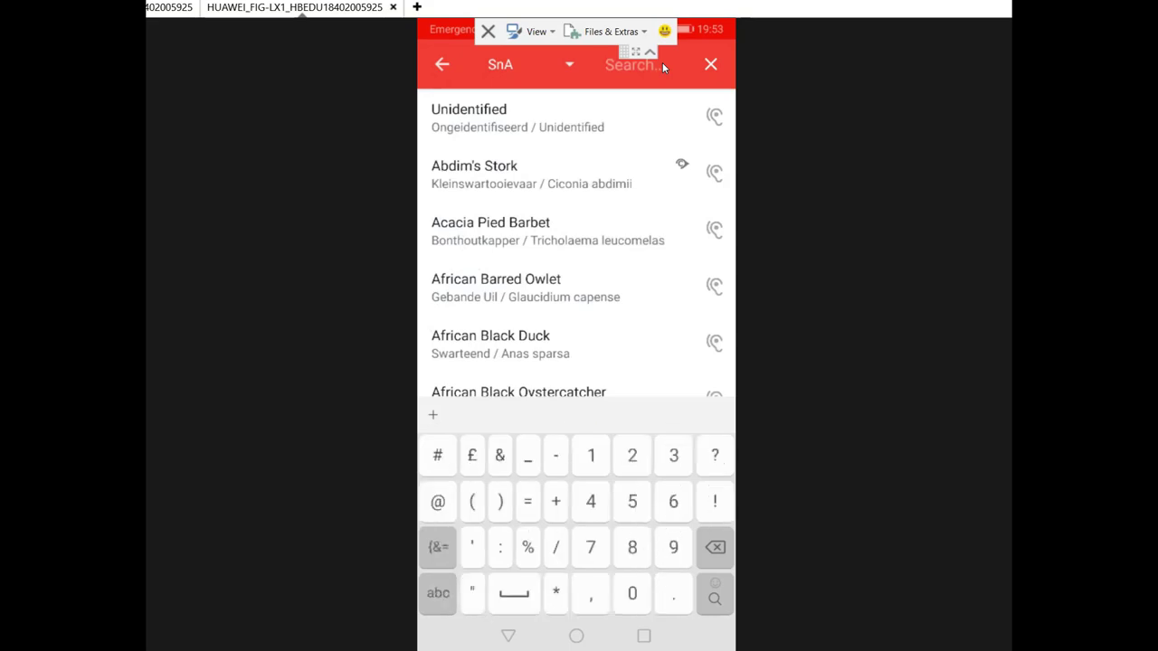
# Step: Search the species list with the number 2, extend the search to "2 g", and clear the search text
pyautogui.write('2')
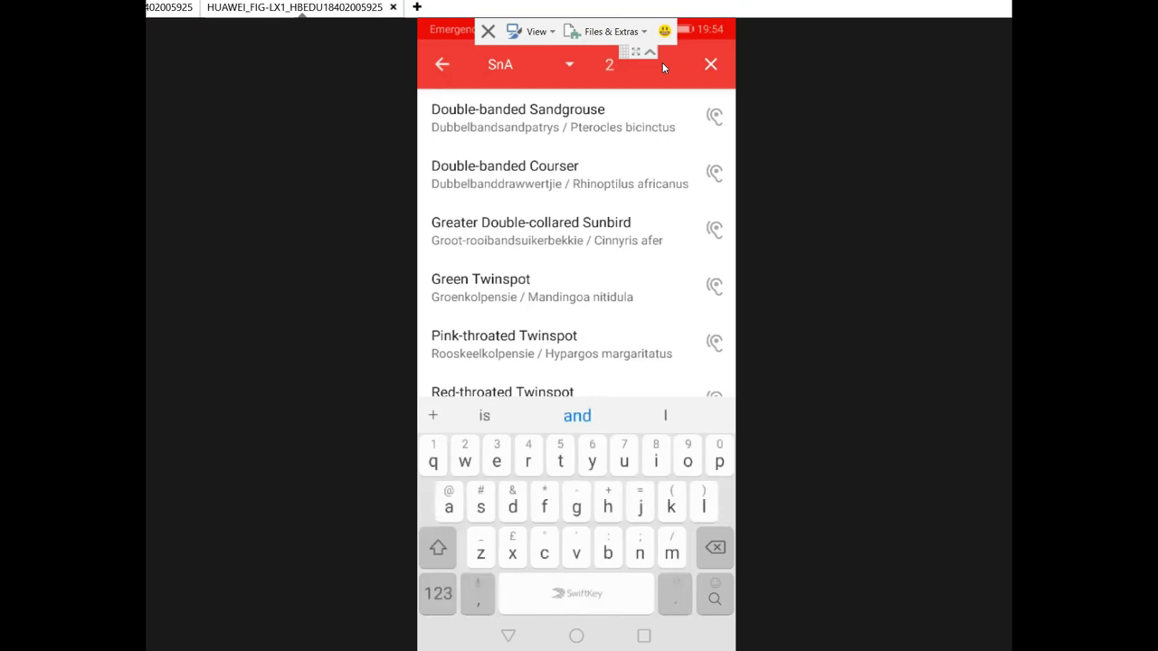
pyautogui.write('g')
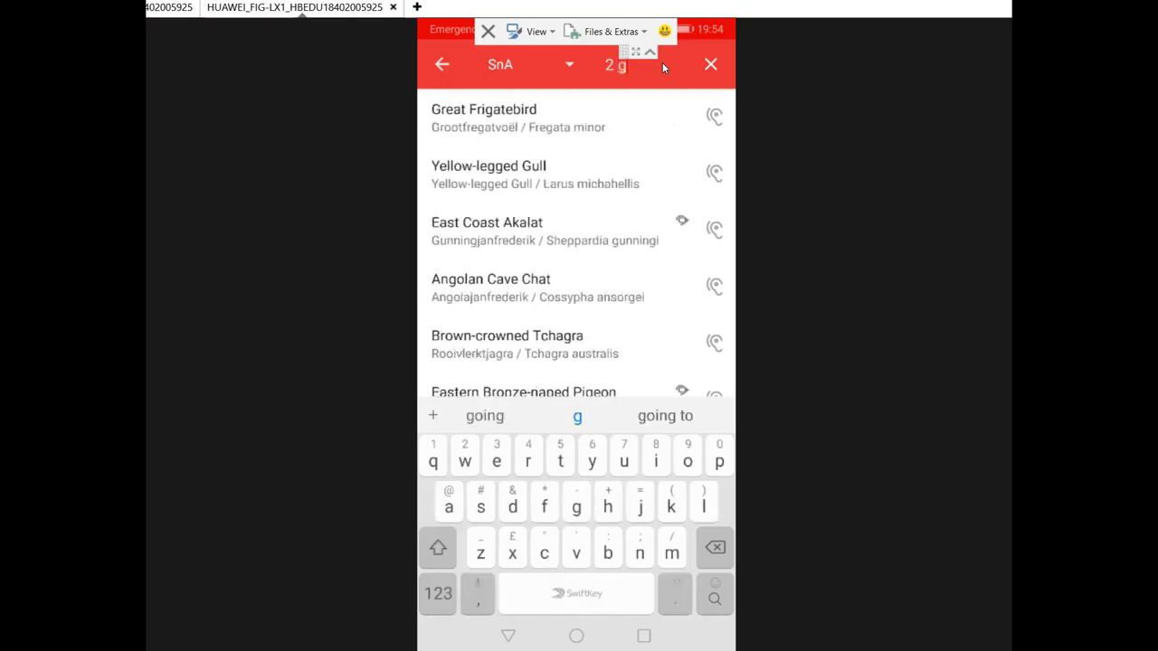
pyautogui.press('BackSpace')
pyautogui.press('BackSpace')
pyautogui.press('BackSpace')
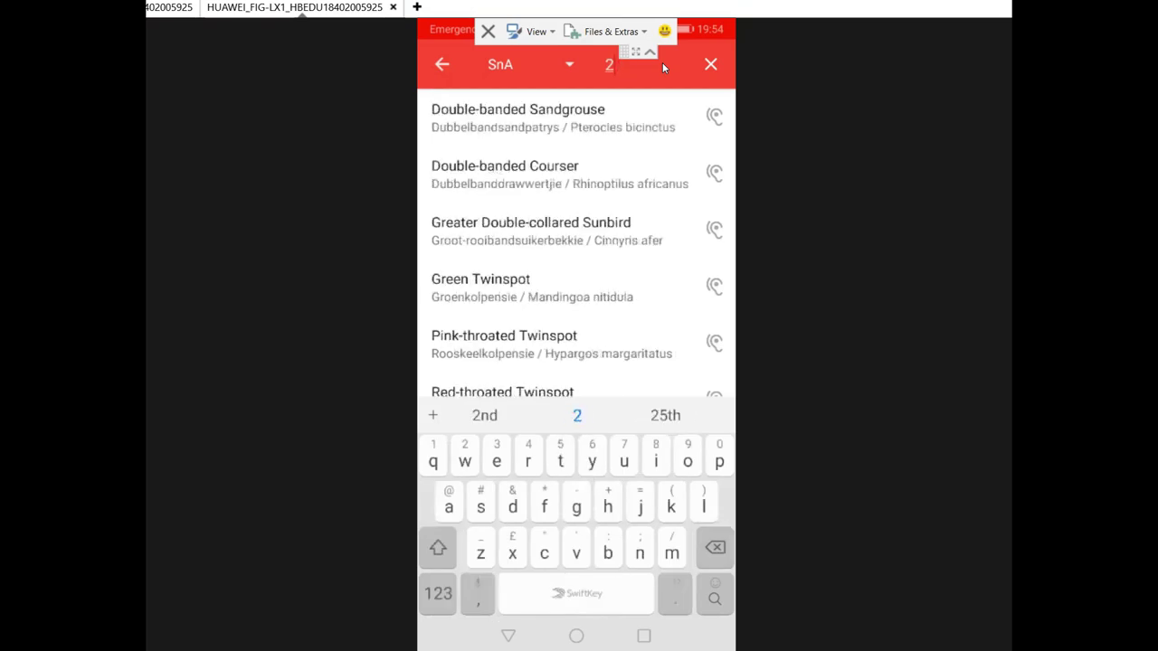
# Step: Search the species list with the number 3, and clear the search text
pyautogui.click(438, 593)
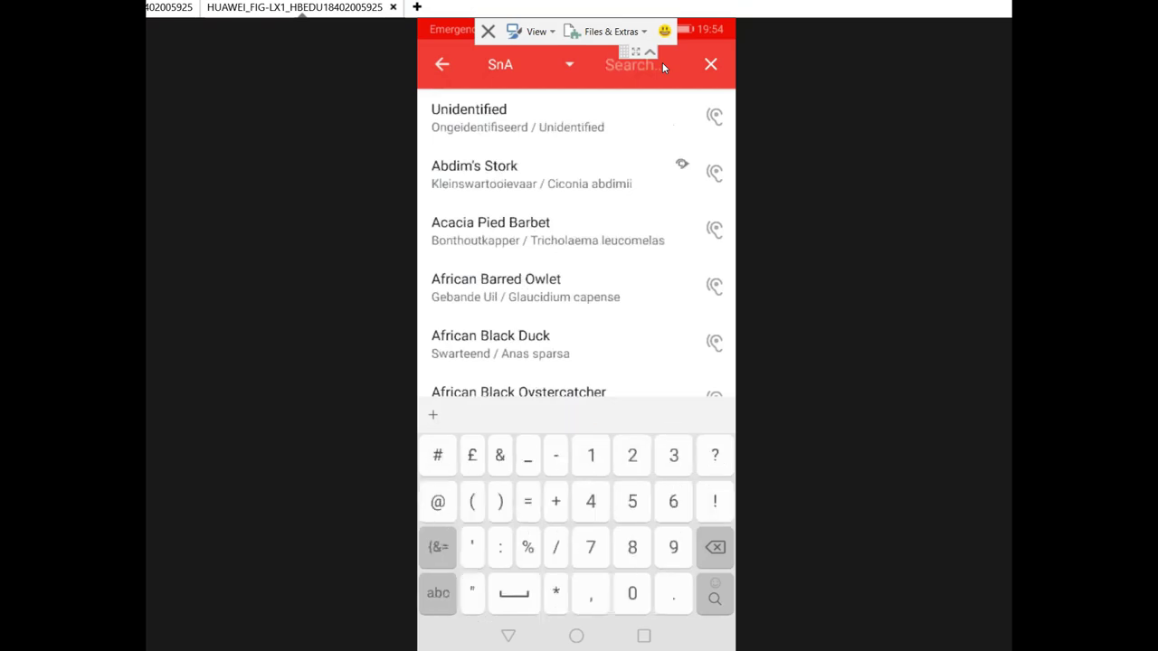
pyautogui.write('3')
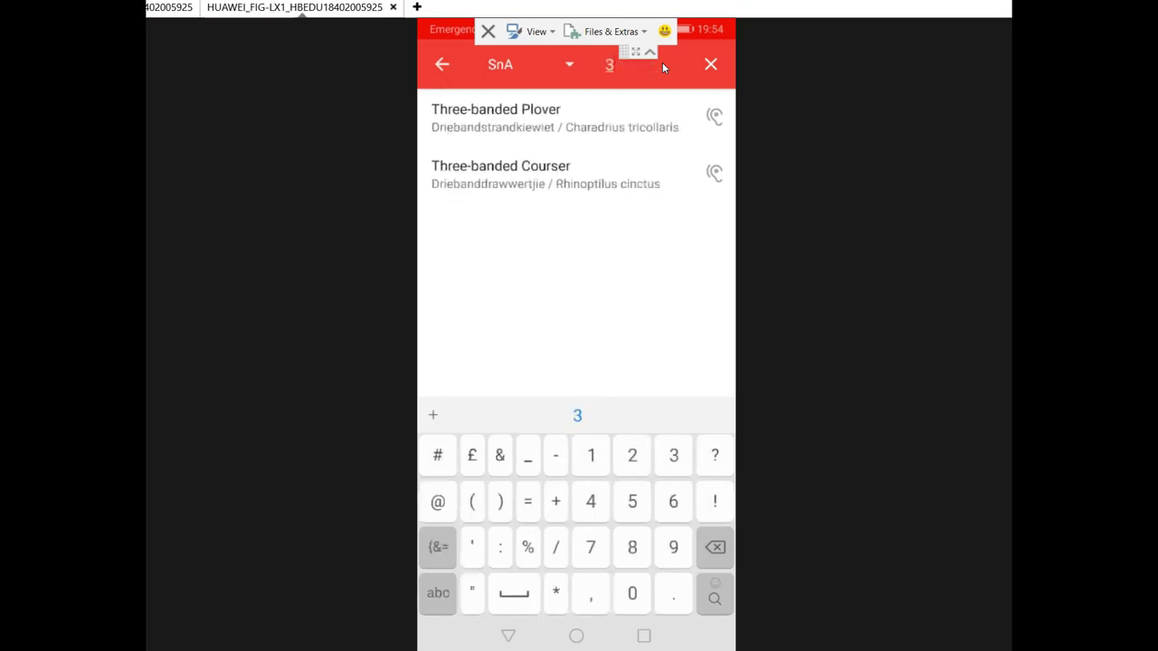
pyautogui.press('BackSpace')
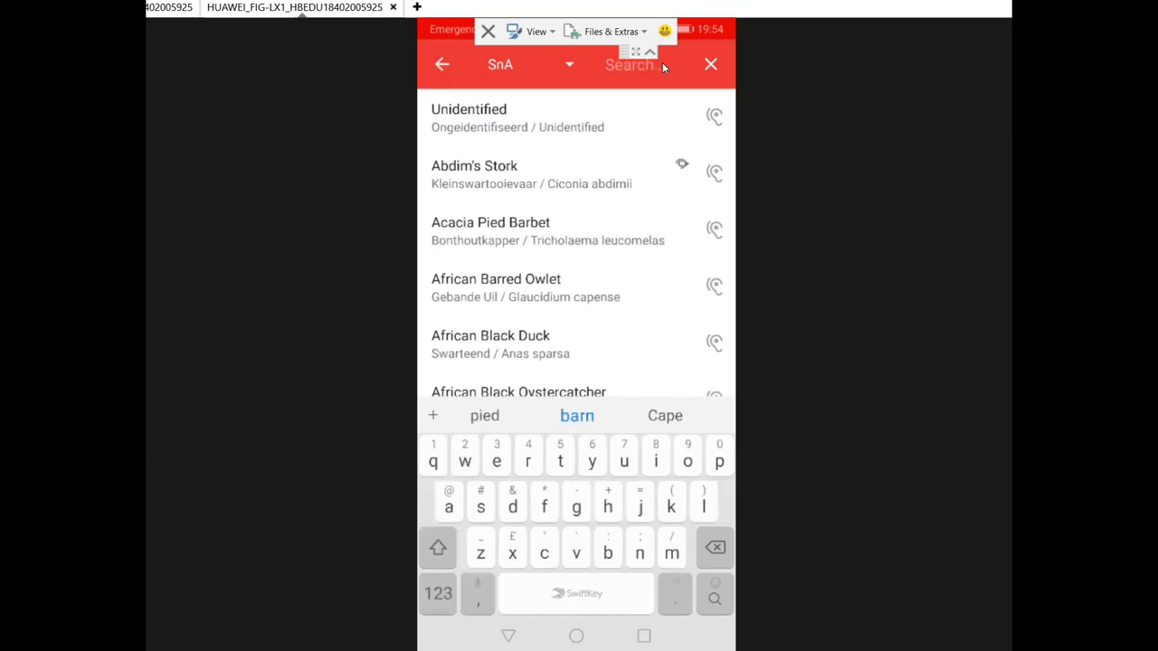
# Step: Search the species list for "vic", look through the matches, and clear the search text
pyautogui.write('vic')
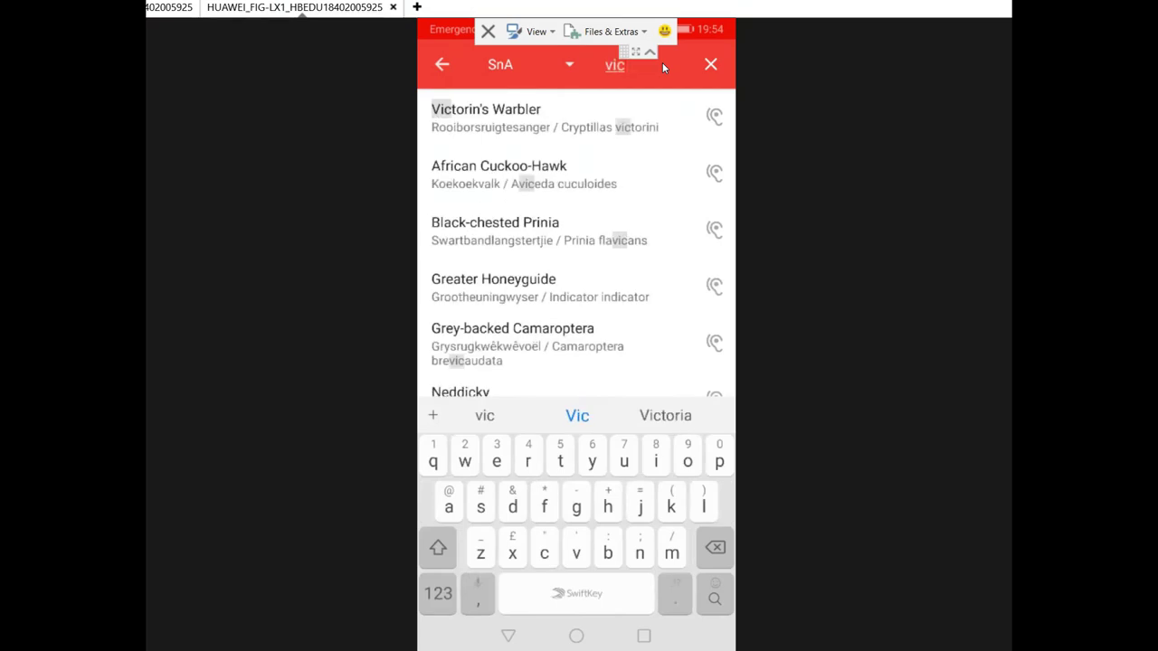
pyautogui.scroll(-2, 663, 68)
pyautogui.scroll(-1, 664, 68)
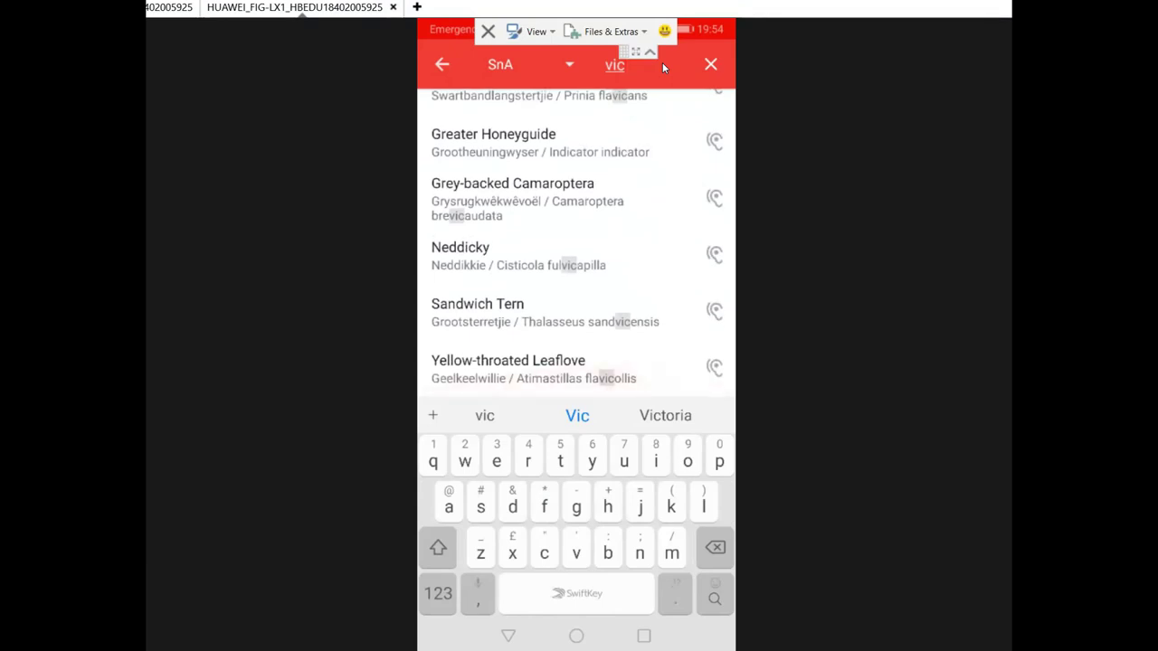
pyautogui.press('BackSpace')
pyautogui.press('BackSpace')
pyautogui.press('BackSpace')
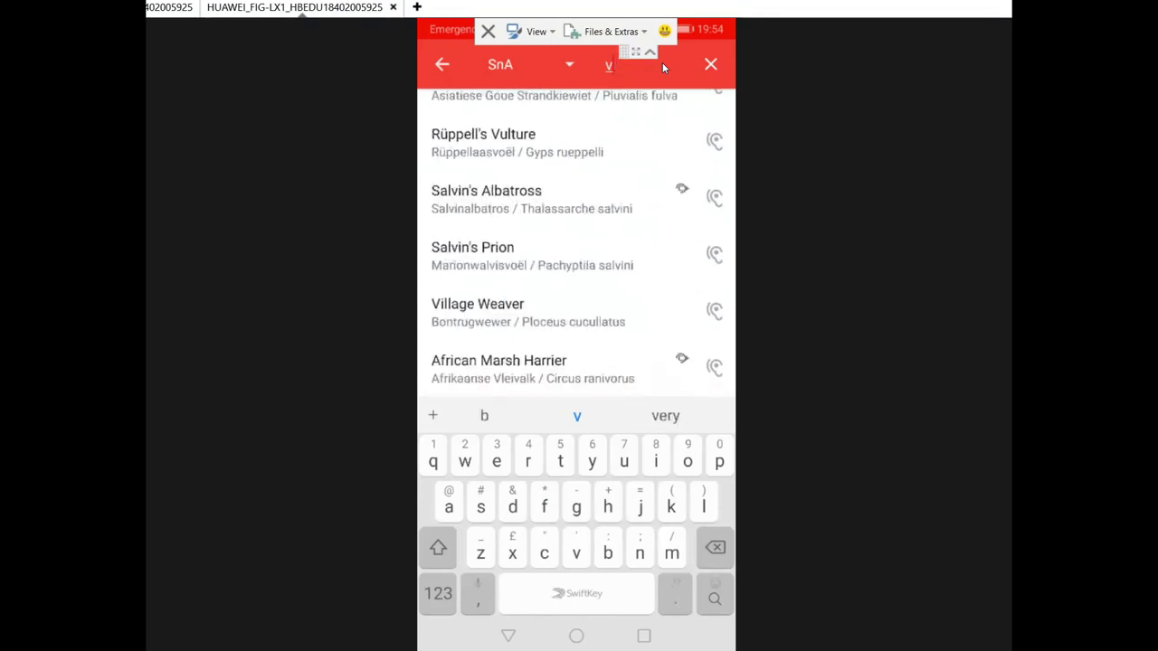
# Step: Search the species list with the nickname fragment "bli", and clear the search text
pyautogui.write('bli')
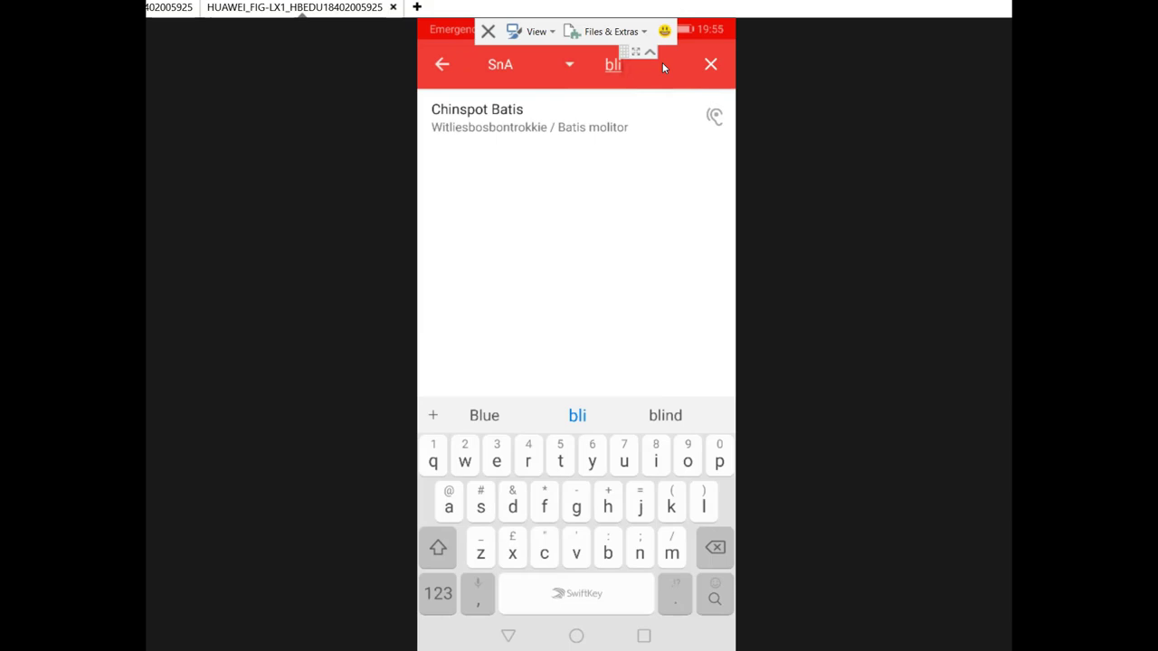
pyautogui.press('BackSpace')
pyautogui.press('BackSpace')
pyautogui.press('BackSpace')
# Step: Search the species list with the nickname "beer", and clear the search text
pyautogui.write('beer')
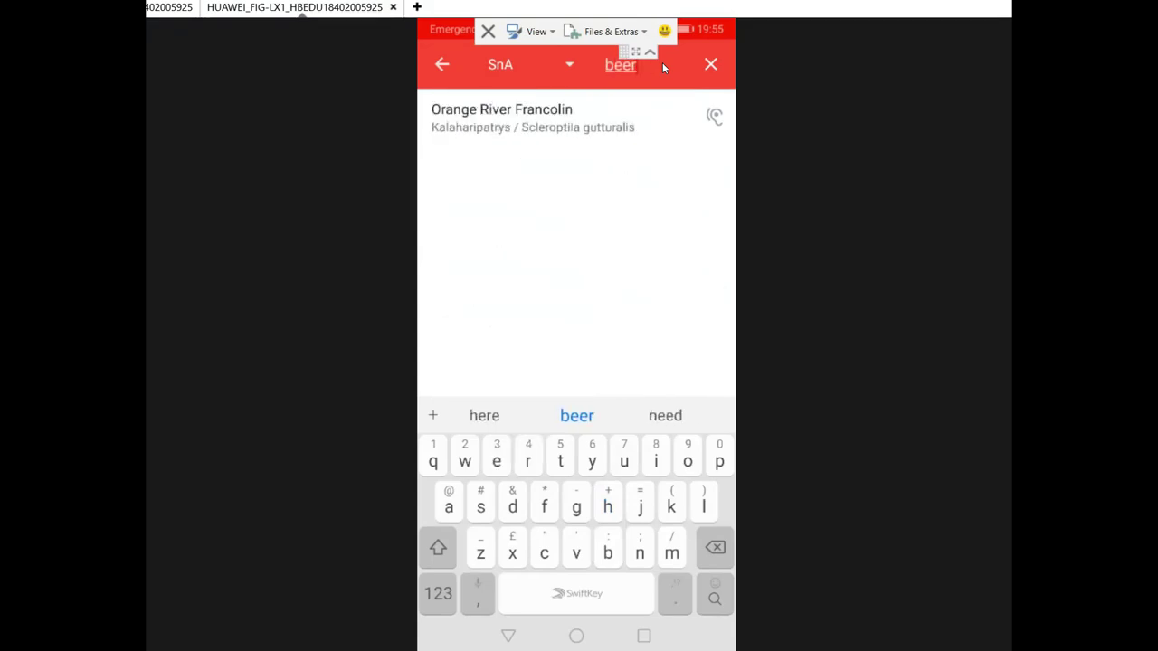
pyautogui.press('BackSpace')
pyautogui.press('BackSpace')
pyautogui.press('BackSpace')
pyautogui.press('BackSpace')
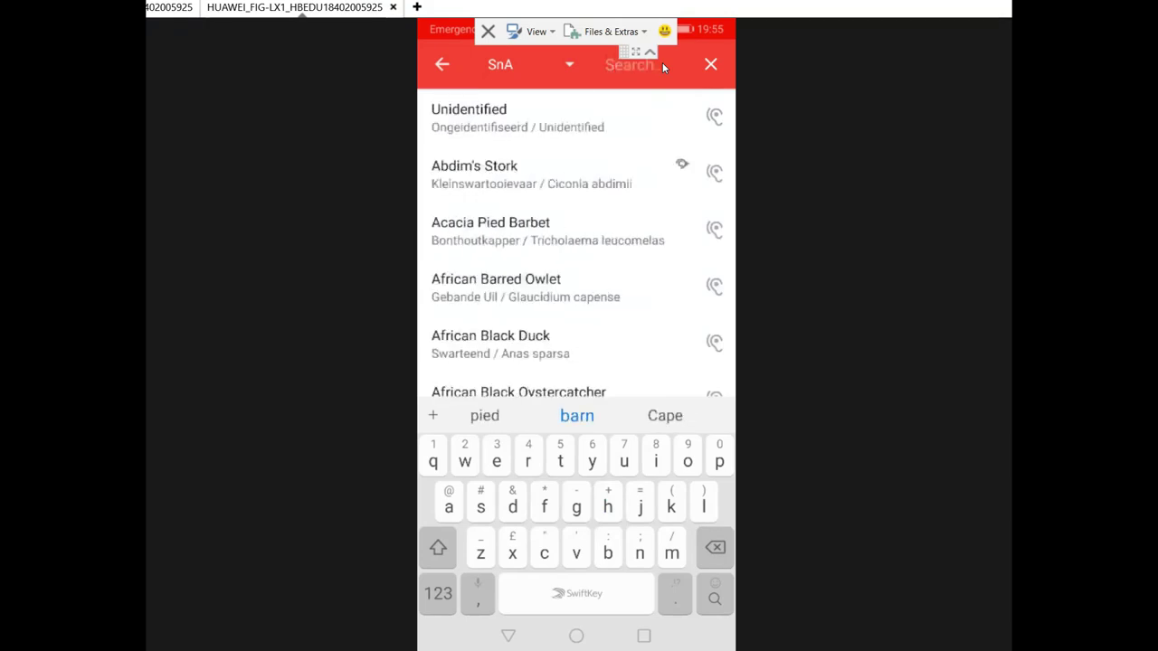
# Step: Search the species list with the letters "ra", and clear the search text
pyautogui.write('ra')
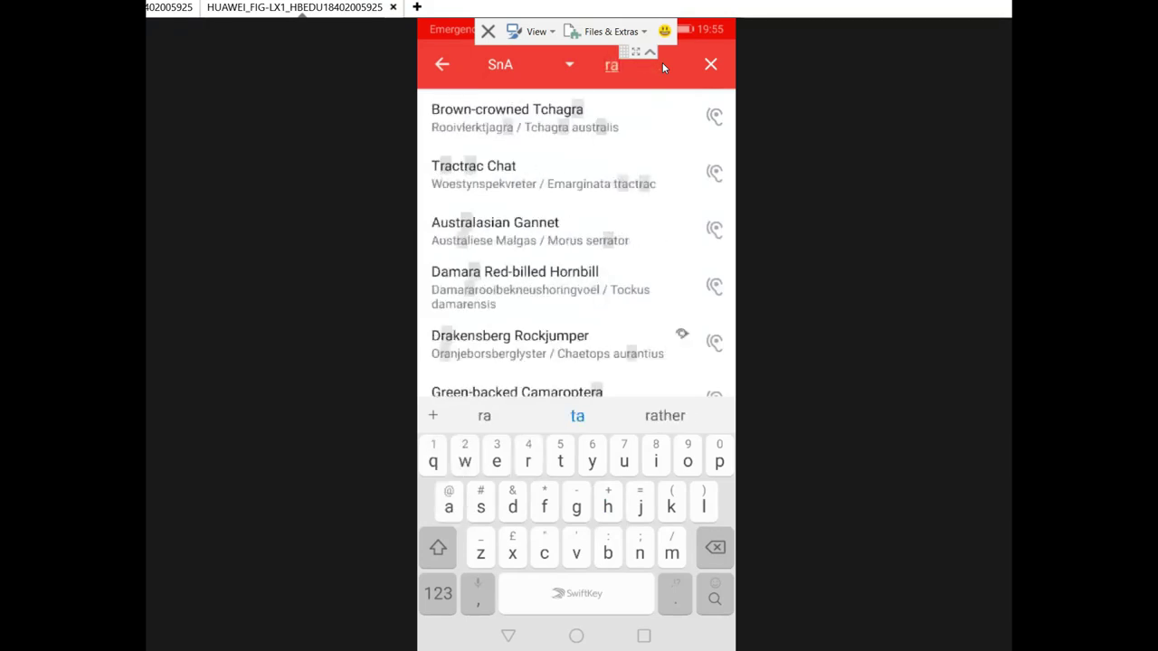
pyautogui.press('BackSpace')
pyautogui.press('BackSpace')
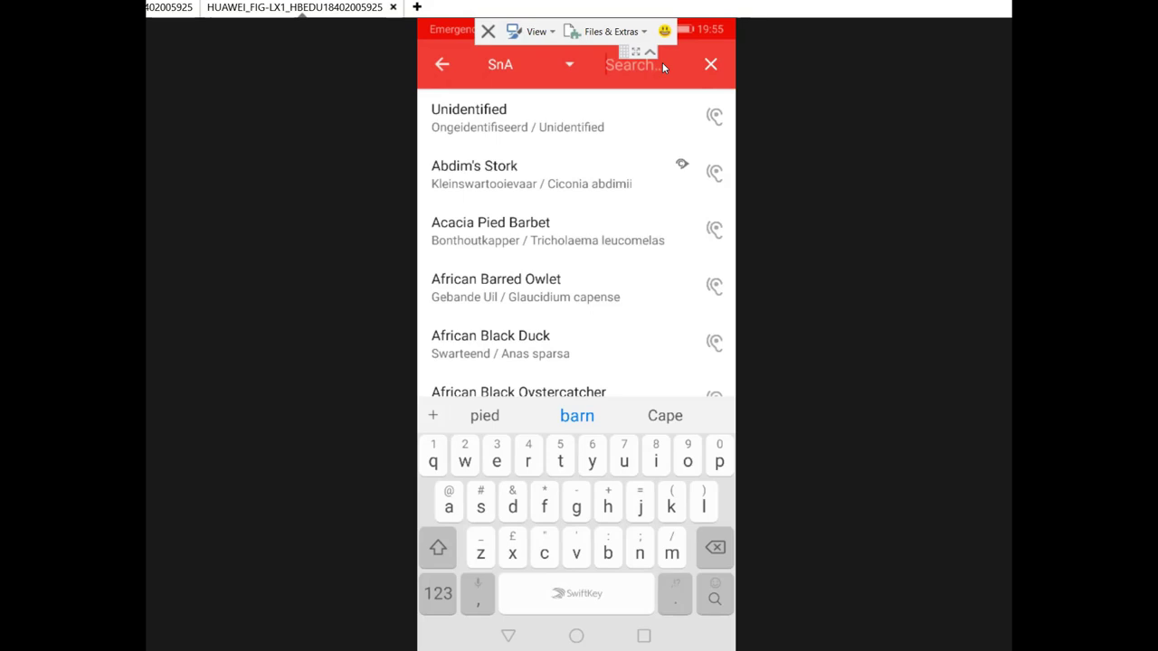
# Step: Search the species list with the letters "ram", and clear the search text
pyautogui.write('ram')
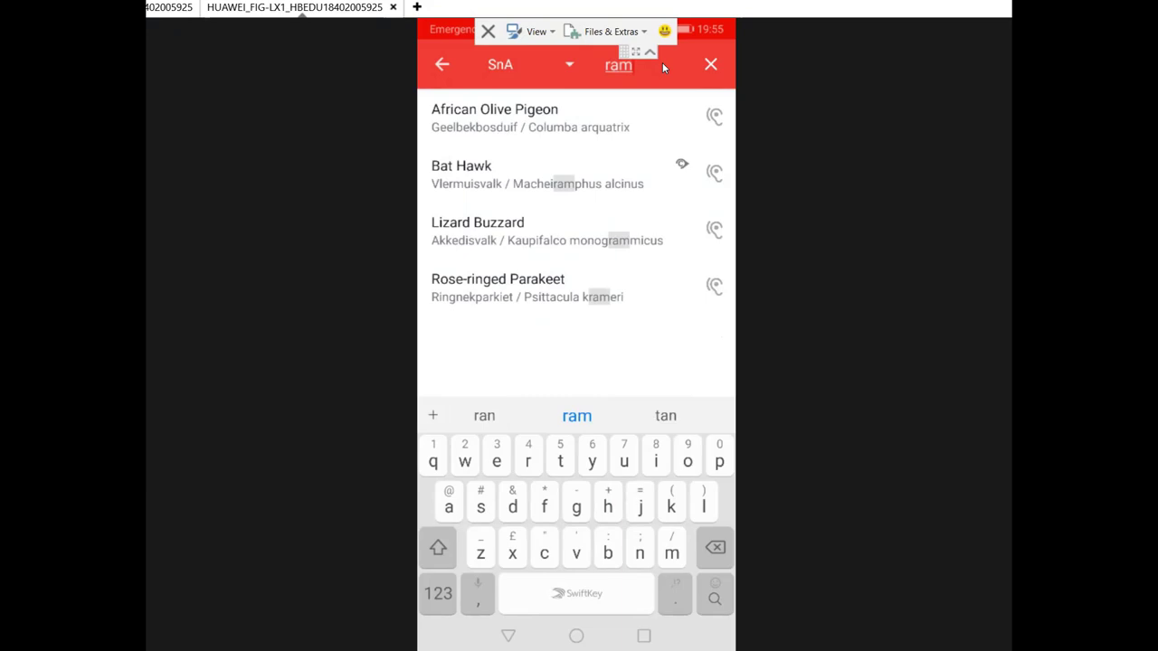
pyautogui.press('BackSpace')
pyautogui.press('BackSpace')
pyautogui.press('BackSpace')
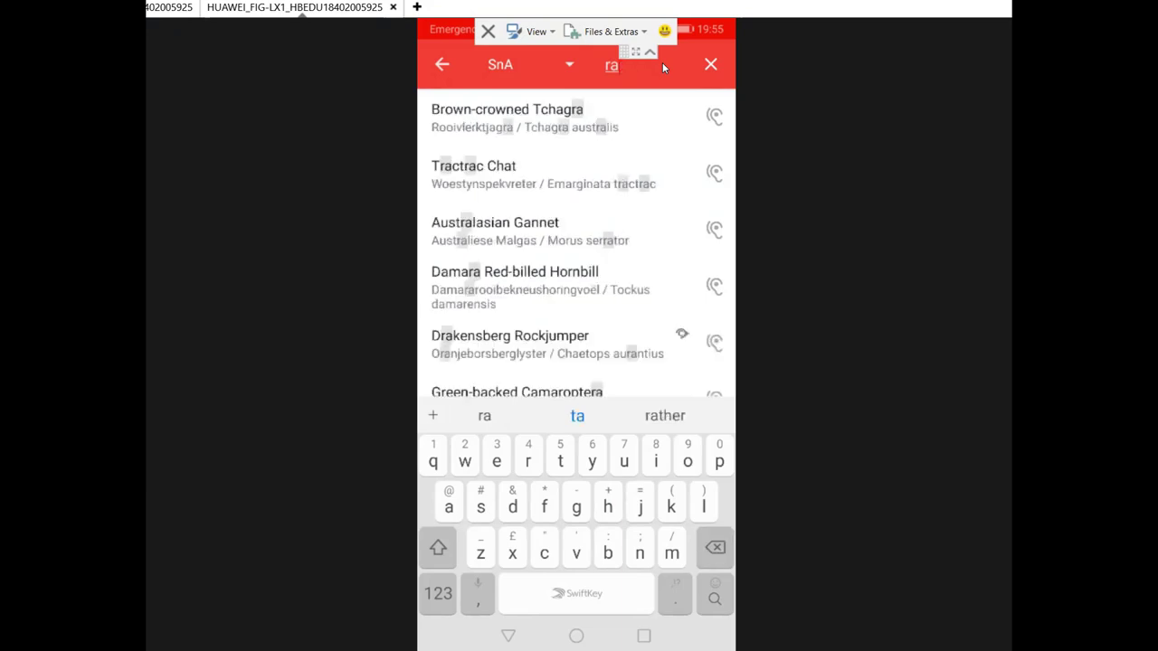
# Step: Search the species list with the letters "gym", and clear the search text
pyautogui.write('gym')
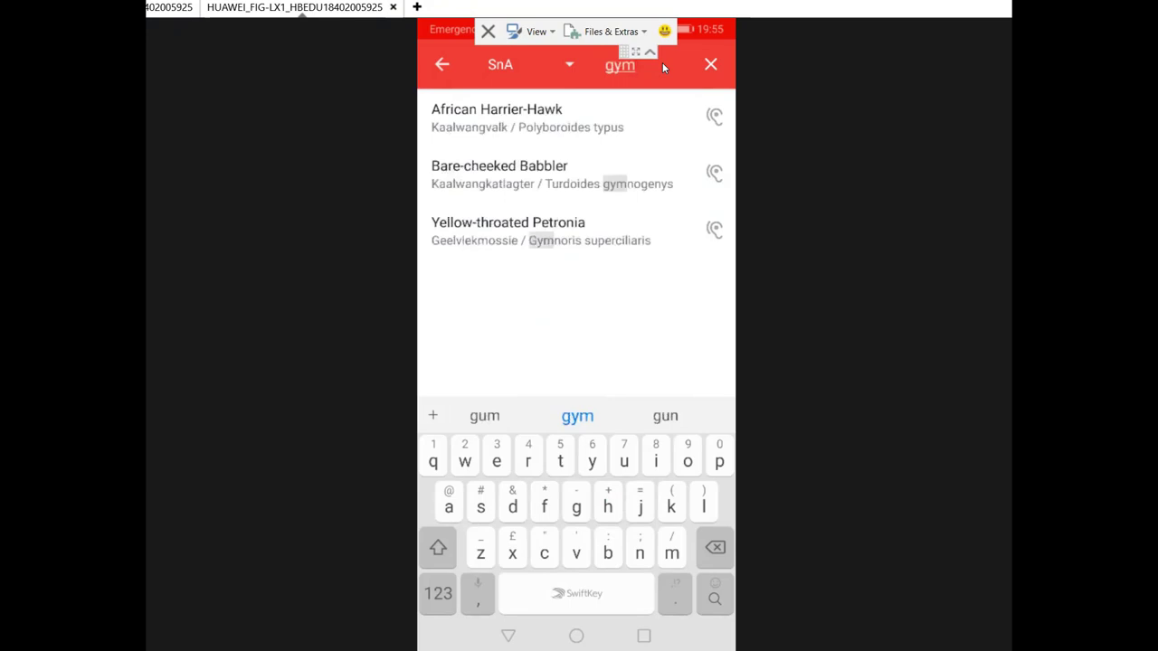
pyautogui.press('BackSpace')
pyautogui.press('BackSpace')
pyautogui.press('BackSpace')
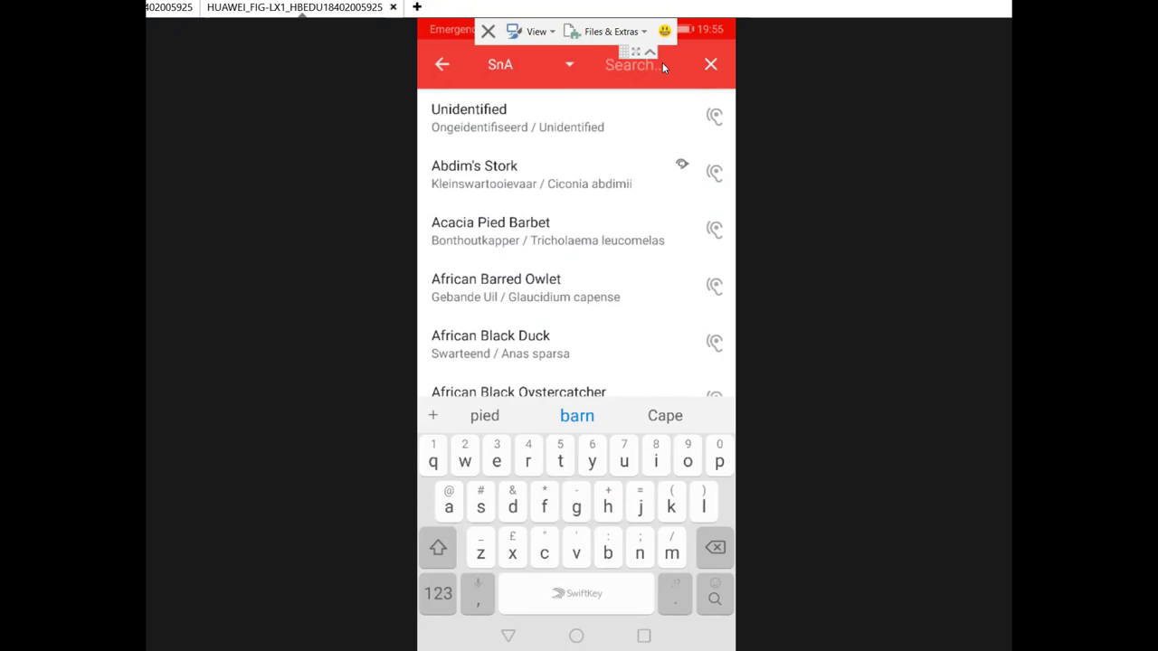
# Step: Search the species list with the partial Afrikaans name "dikk"
pyautogui.write('dikk')
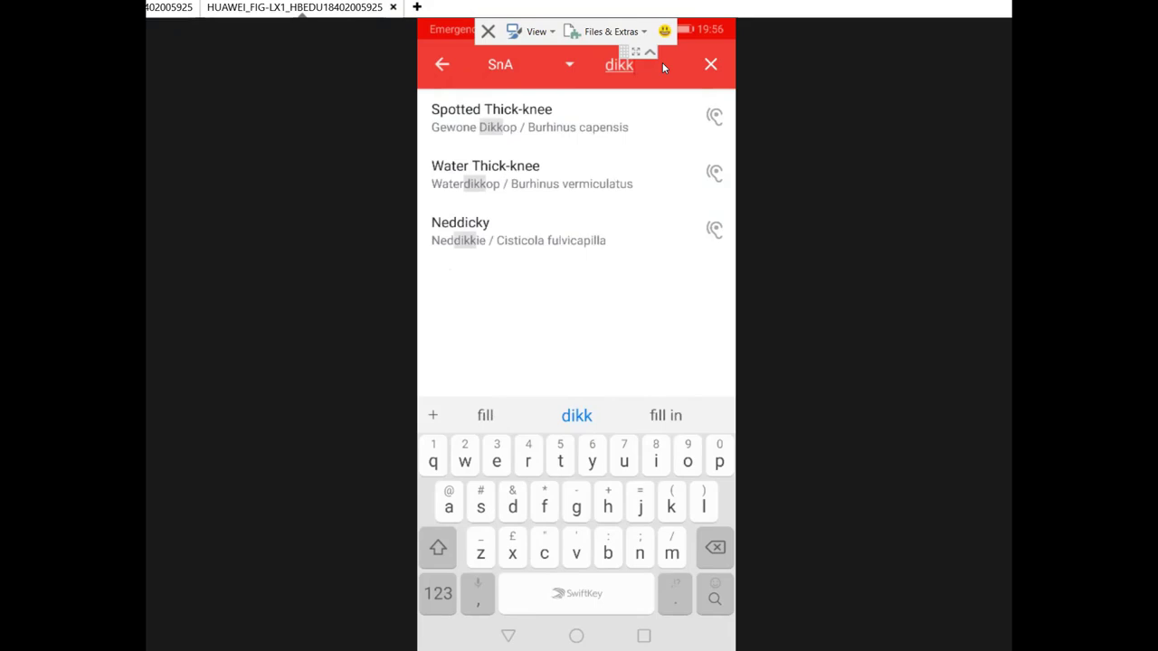
# Step: Replace the species search text with the partial scientific name "zos", and clear the search text
pyautogui.press('BackSpace')
pyautogui.press('BackSpace')
pyautogui.press('BackSpace')
pyautogui.press('BackSpace')
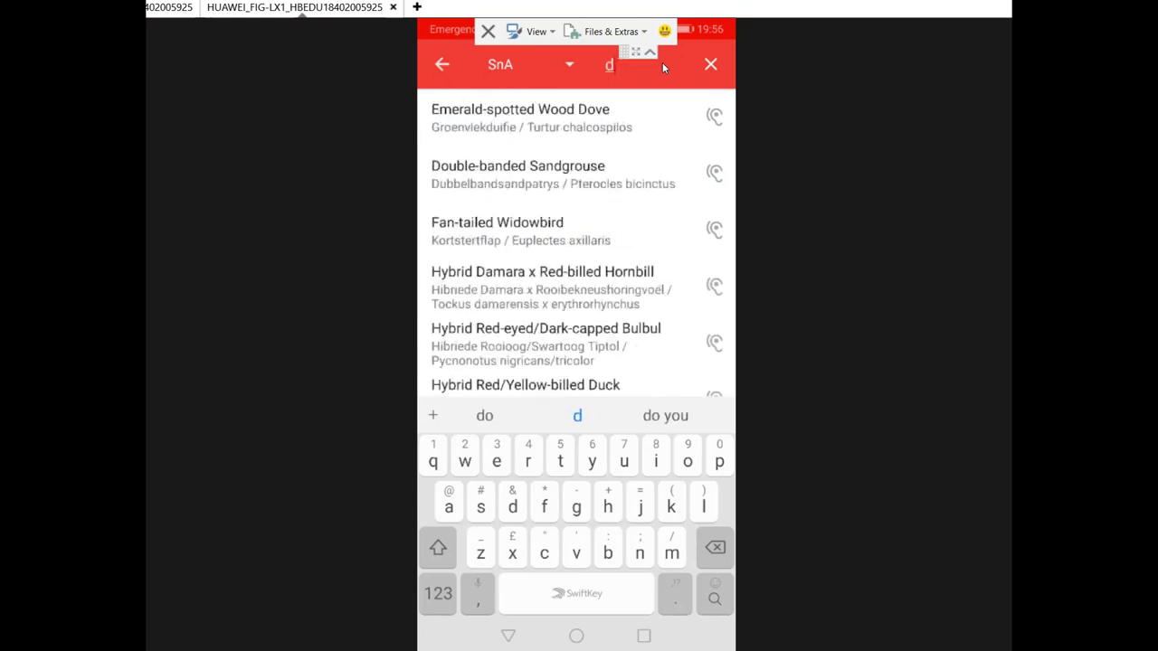
pyautogui.write('zos')
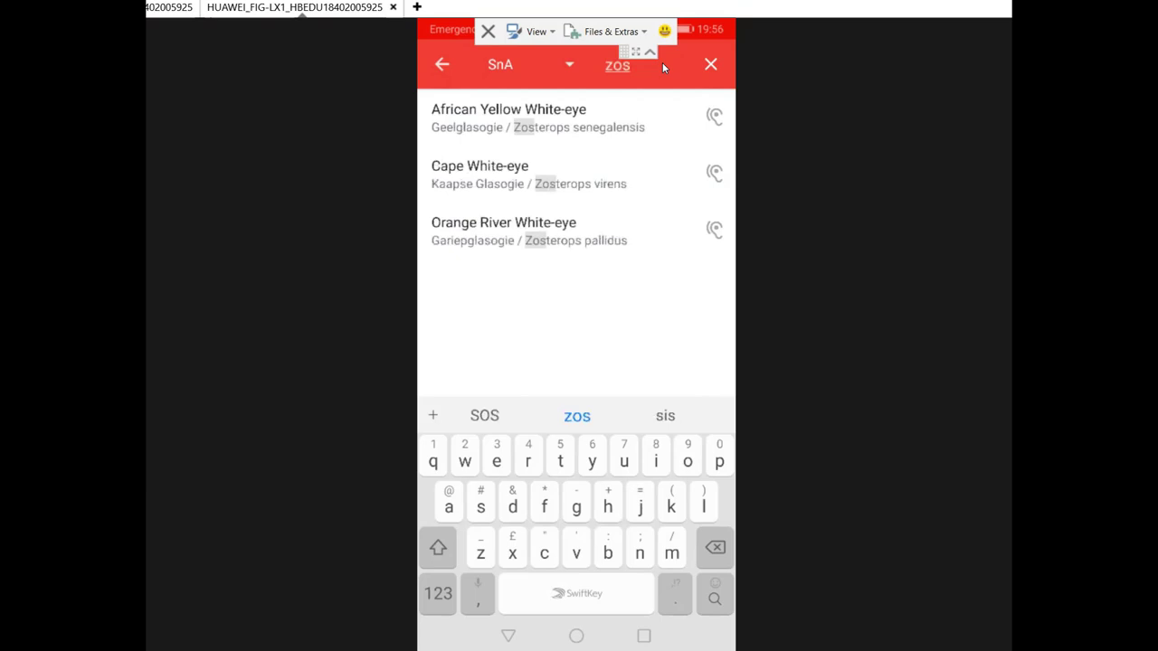
pyautogui.press('BackSpace')
pyautogui.press('BackSpace')
pyautogui.press('BackSpace')
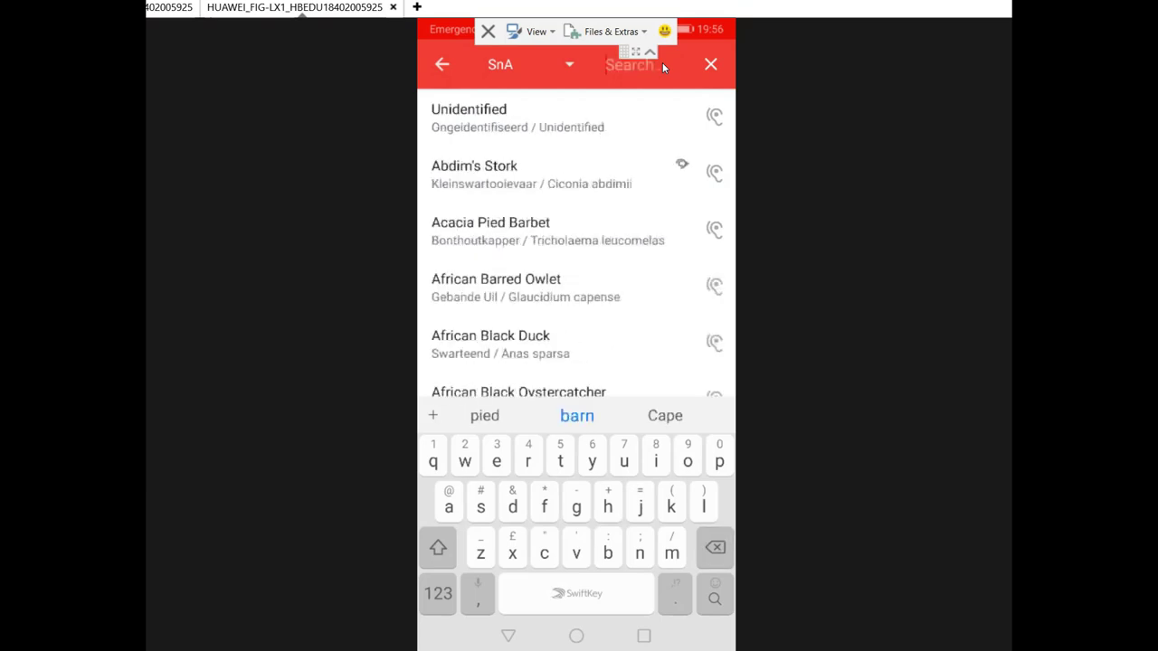
# Step: Search the species list with the partial Afrikaans name "kak", and clear the search text
pyautogui.write('k')
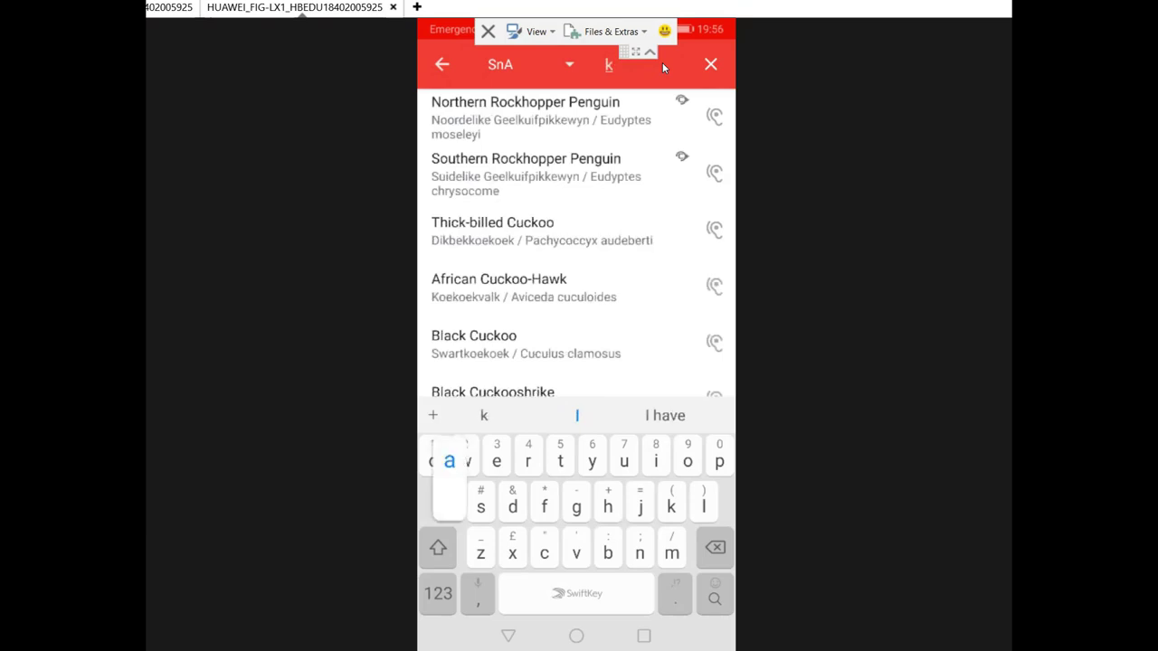
pyautogui.write('ak')
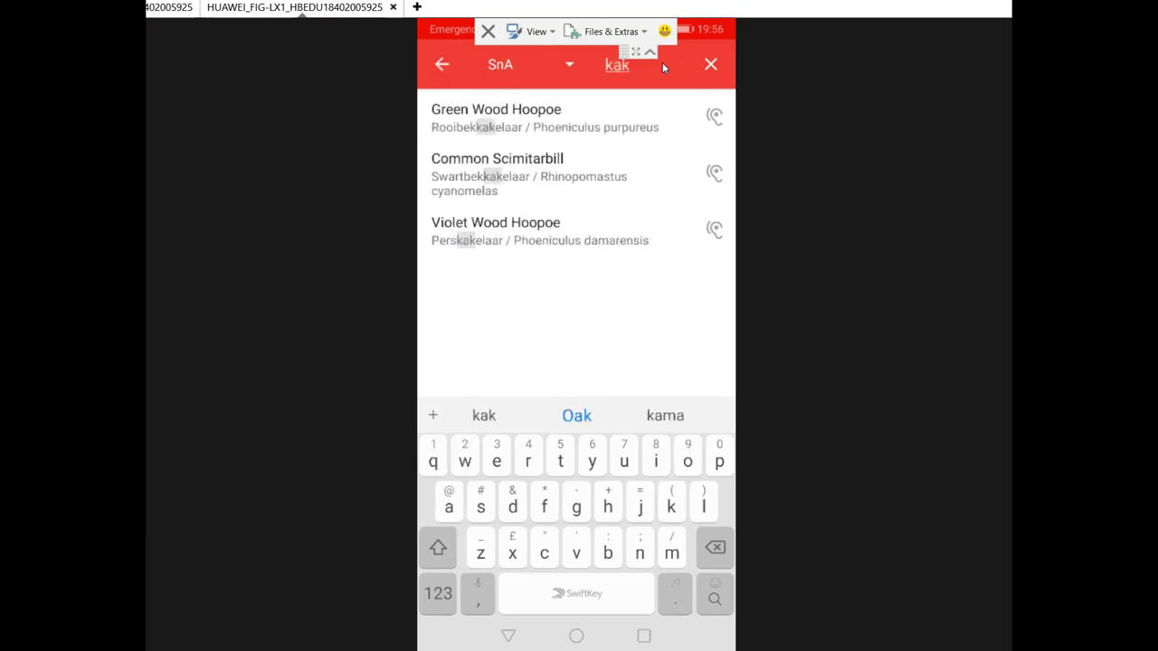
pyautogui.press('BackSpace')
pyautogui.press('BackSpace')
pyautogui.press('BackSpace')
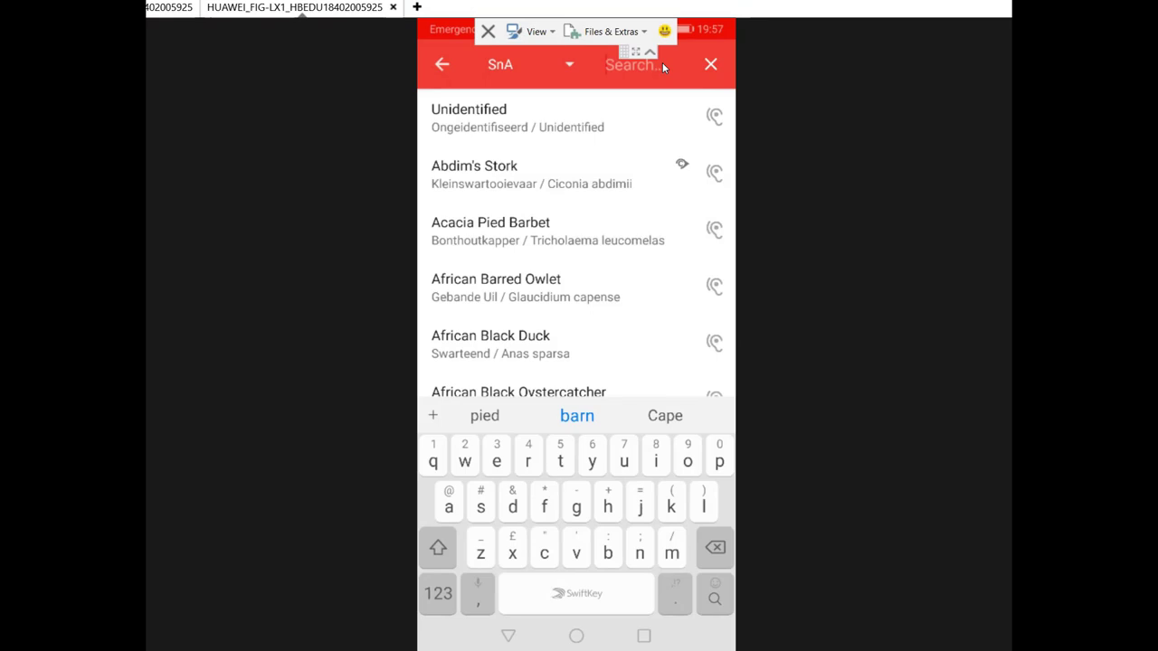
# Step: Search the species list with the letters "bis" for the Yellow-crowned Bishop
pyautogui.press('Escape')
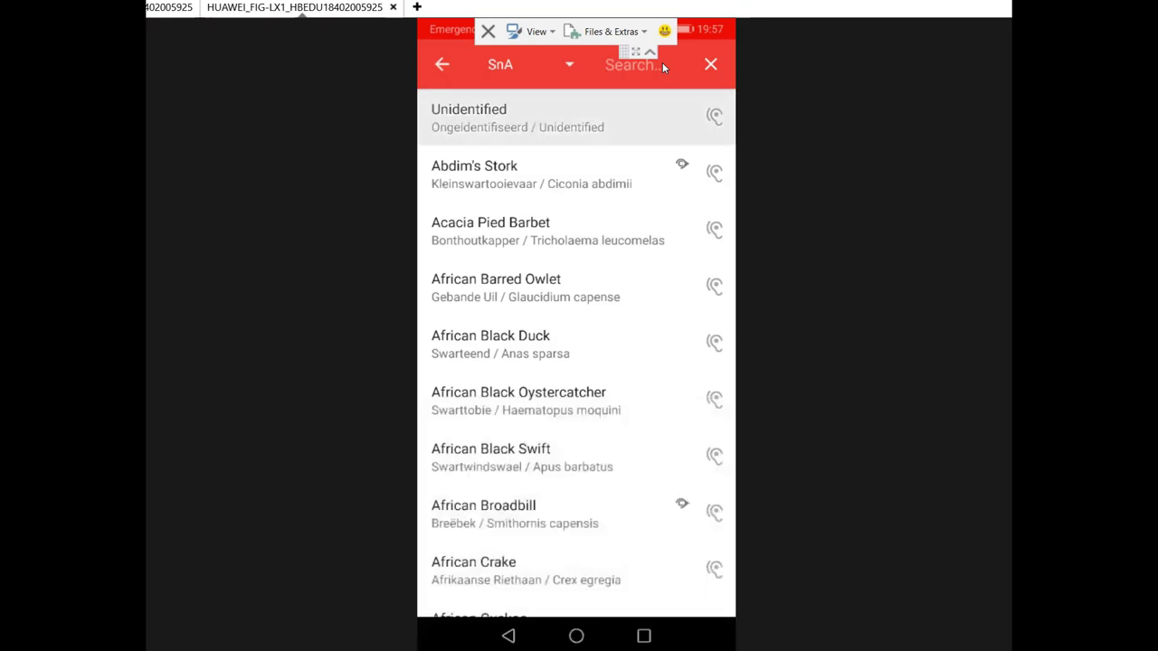
pyautogui.press('Escape')
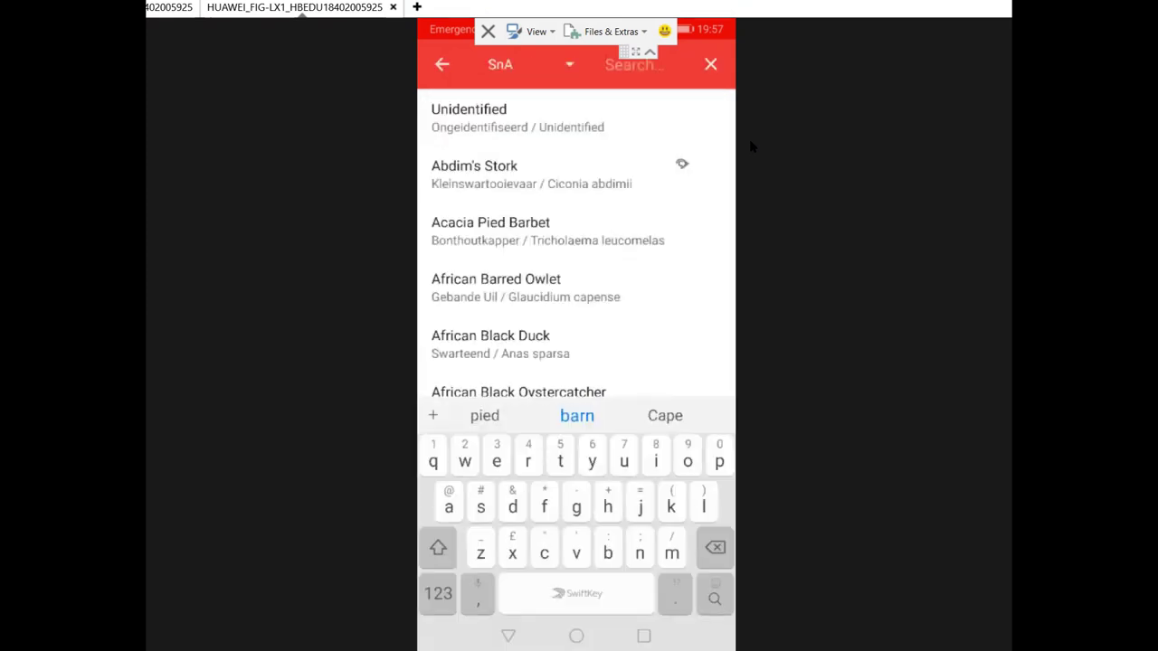
pyautogui.write('bis')
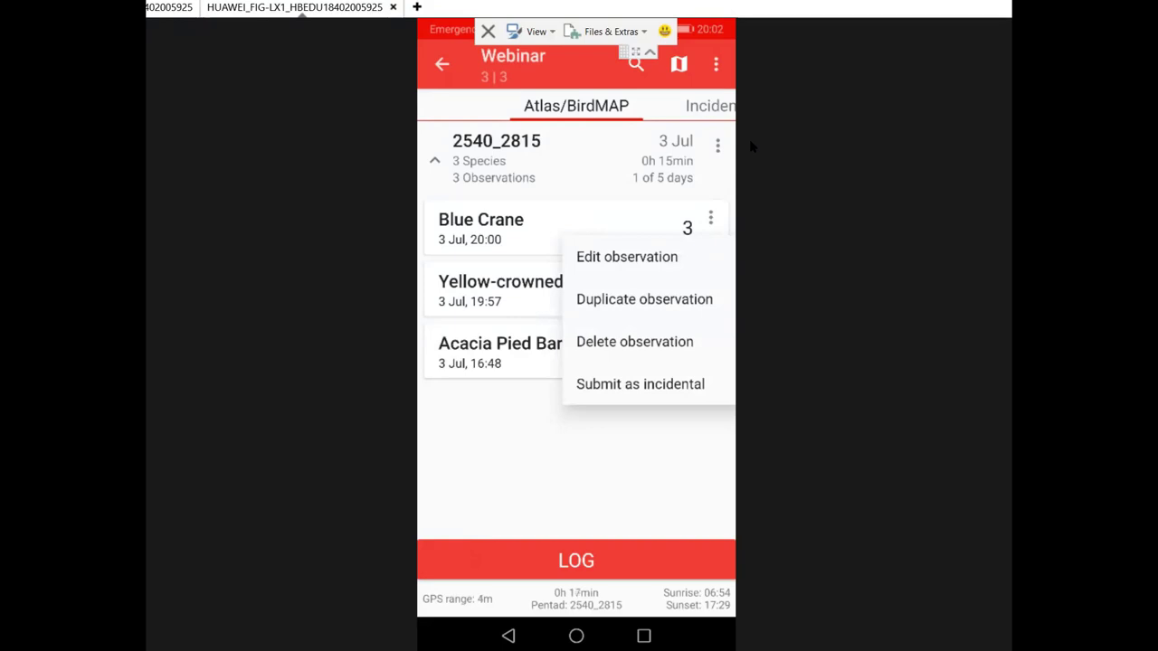
# Step: Duplicate the Blue Crane observation in pentad 2540_2815, and look at the available options for the original observation
pyautogui.click(644, 300)
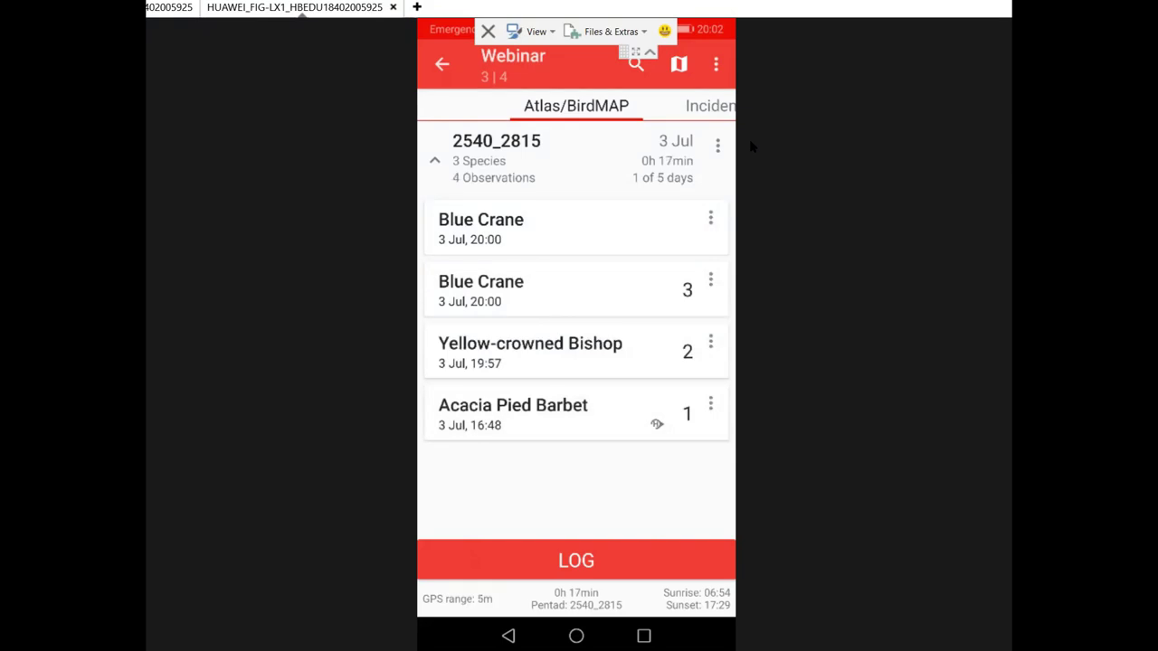
pyautogui.click(710, 281)
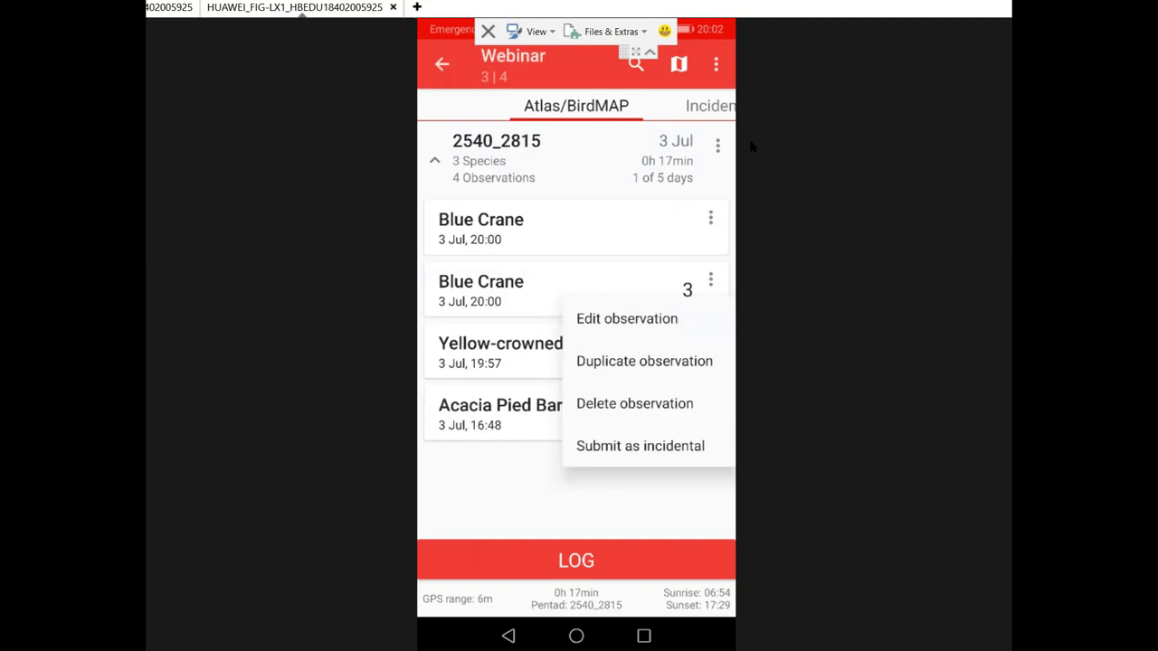
pyautogui.press('Escape')
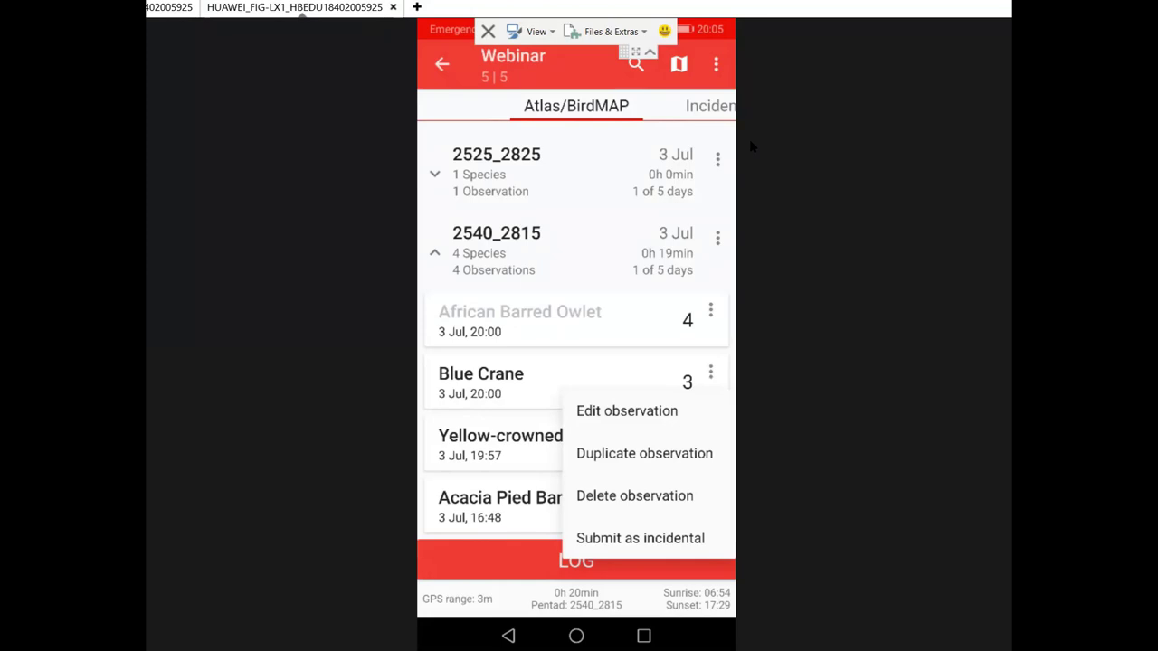
# Step: Delete the Blue Crane observation from pentad 2540_2815 on the Webinar trip card
pyautogui.click(634, 496)
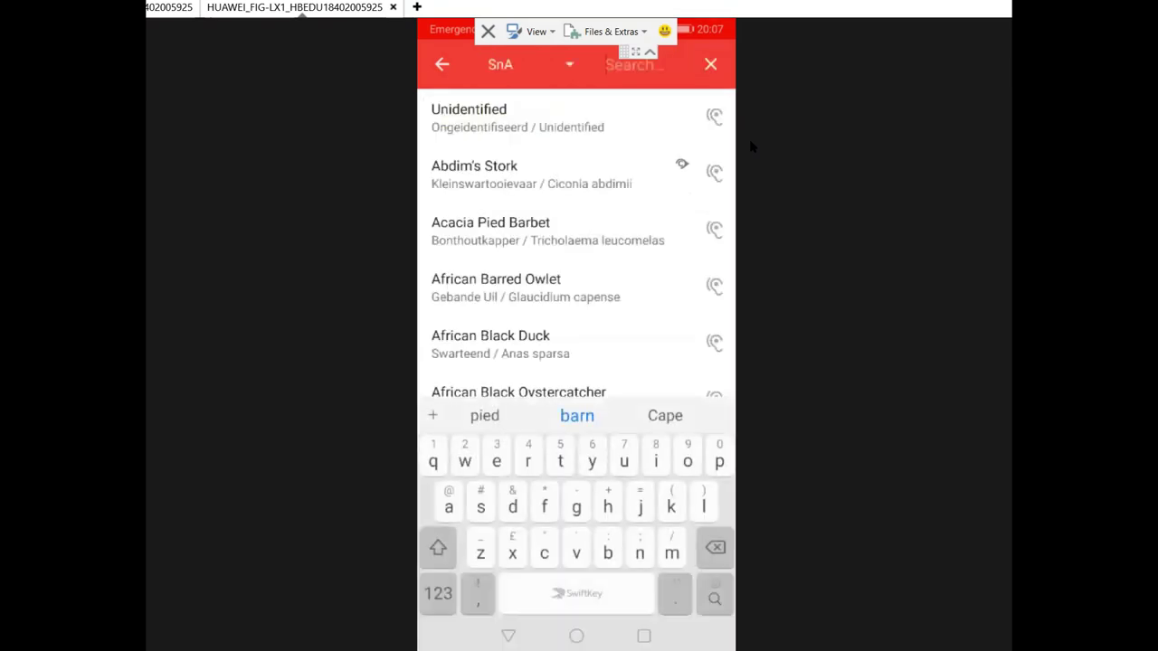
# Step: Search the species list with the letters "gyp"
pyautogui.write('gyp')
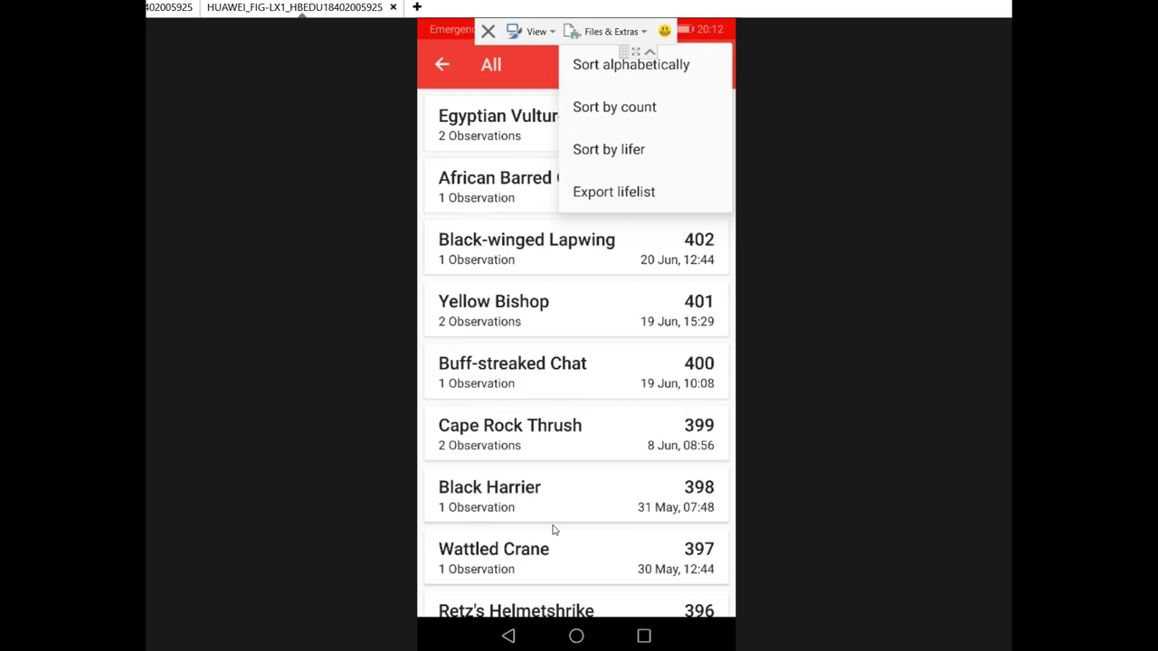
# Step: Switch to the Webinar 3 July 2019 presentation in PowerPoint, and present it from the Live Demonstration slide on to the Feedback slide
pyautogui.hotkey('alt', 'Tab')
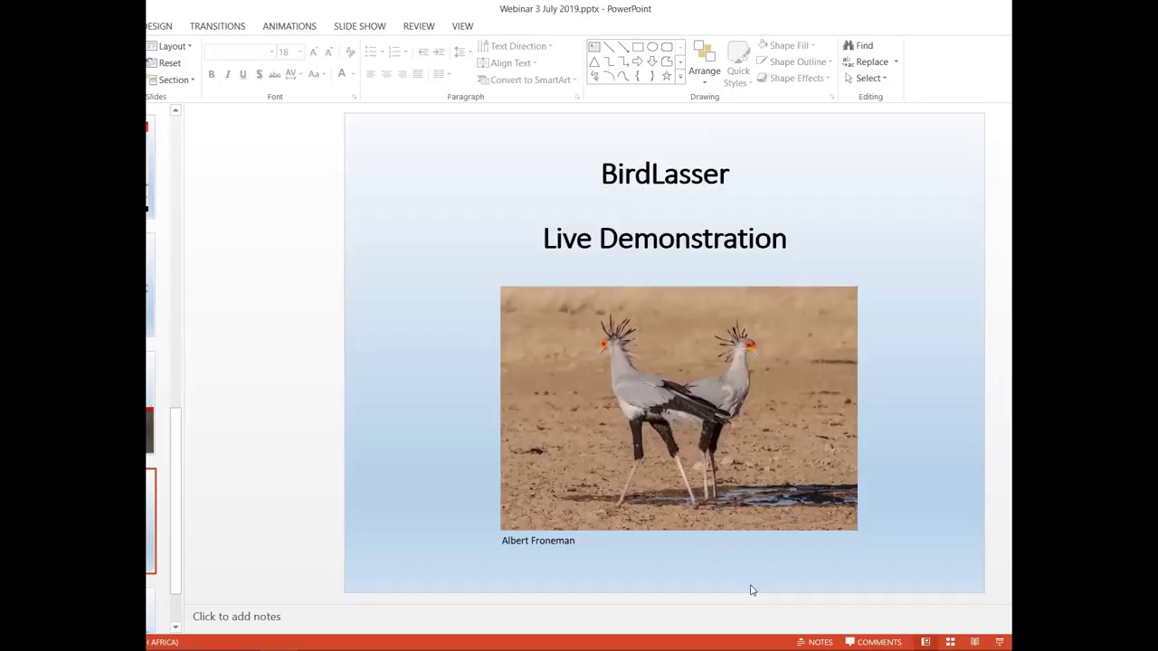
pyautogui.click(945, 547)
pyautogui.hotkey('shift', 'F5')
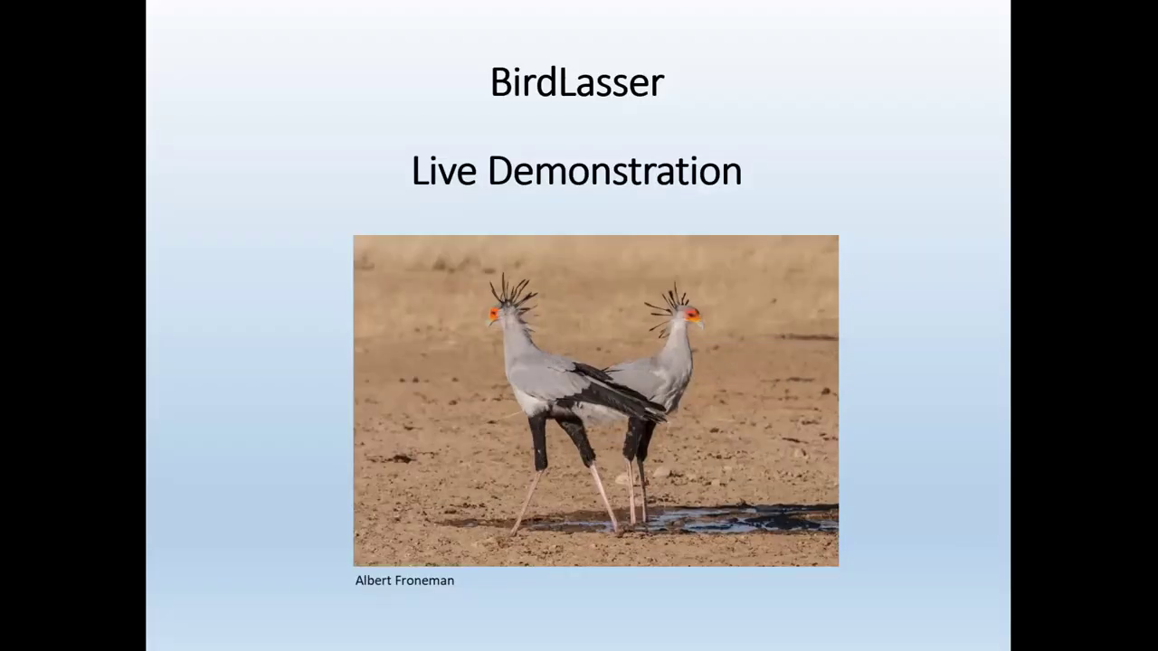
pyautogui.press('Right')
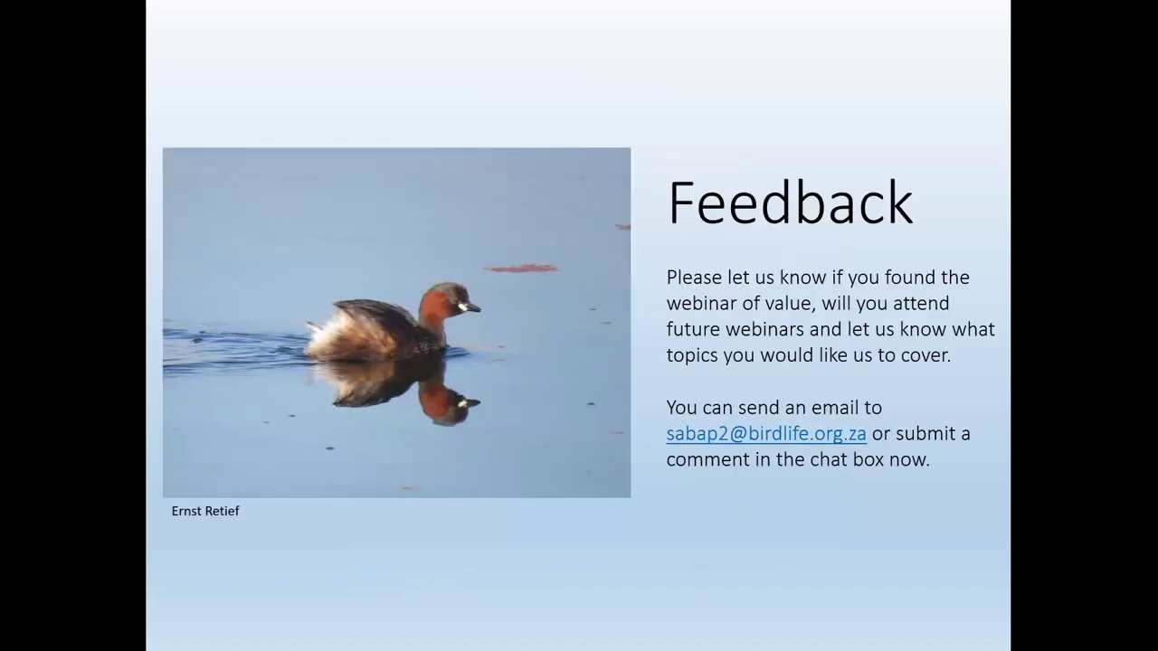